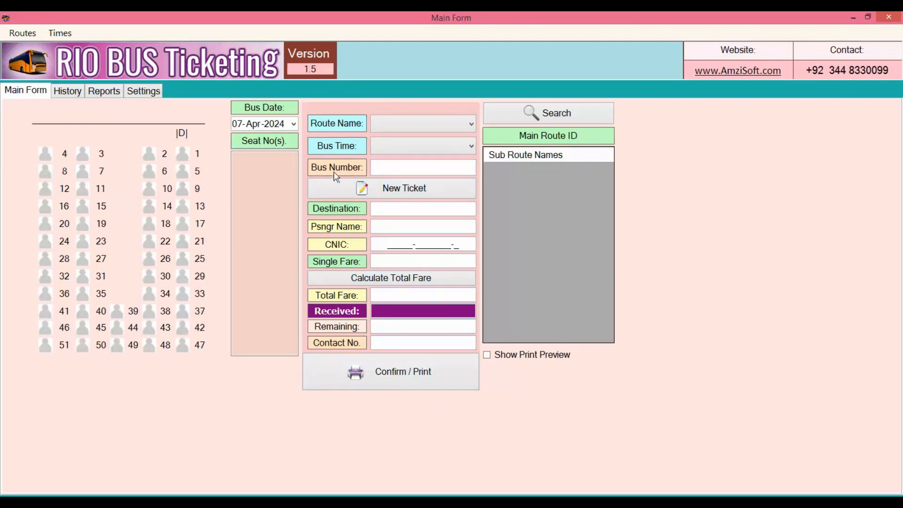
- Add a new route named "Lahore to FortAbbas" with the description "abc"
click(19, 33)
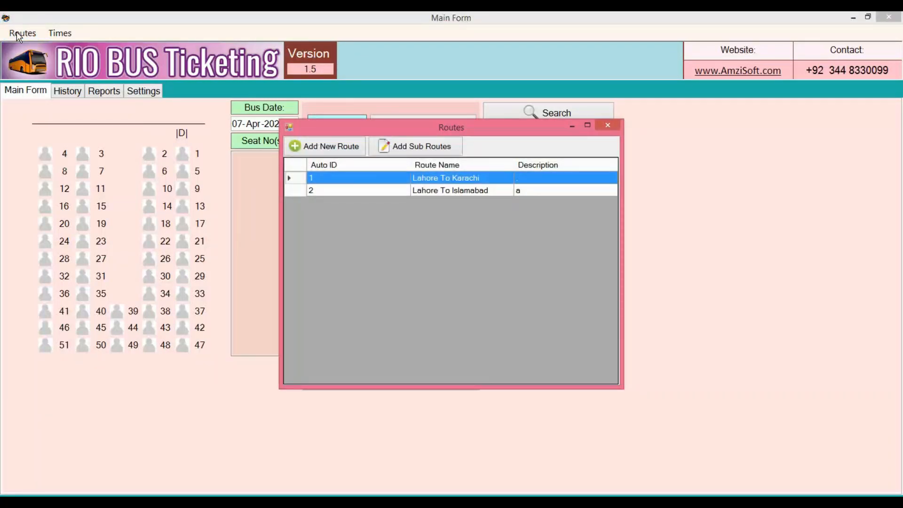
click(337, 155)
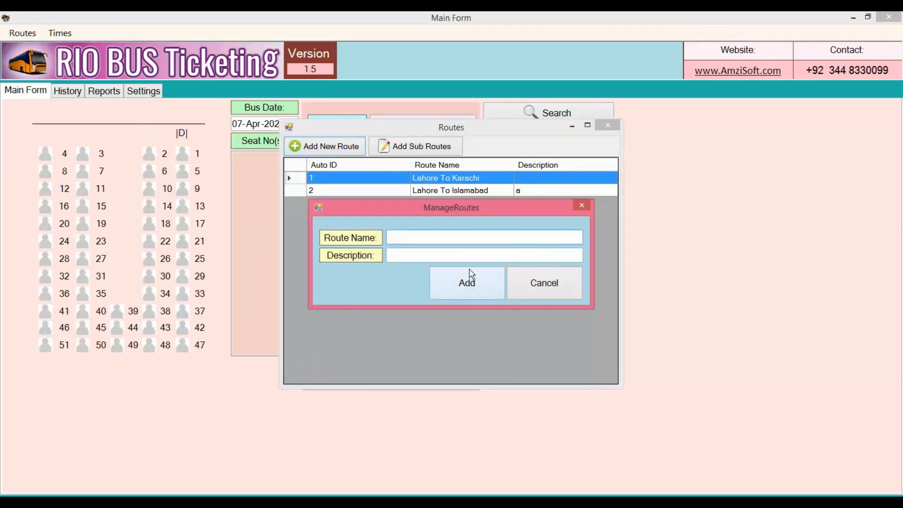
text(A)
key(BackSpace)
text(Lahore to FortAbbas)
key(Tab)
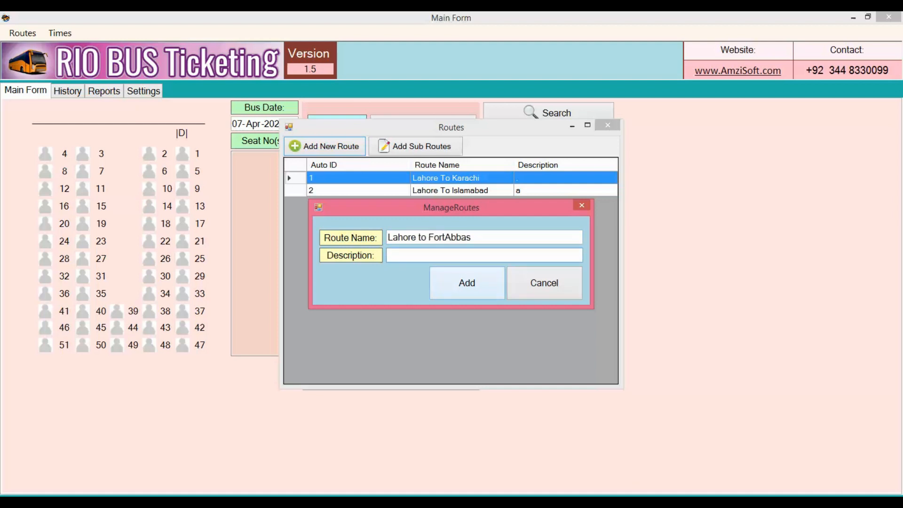
text(abc)
click(490, 292)
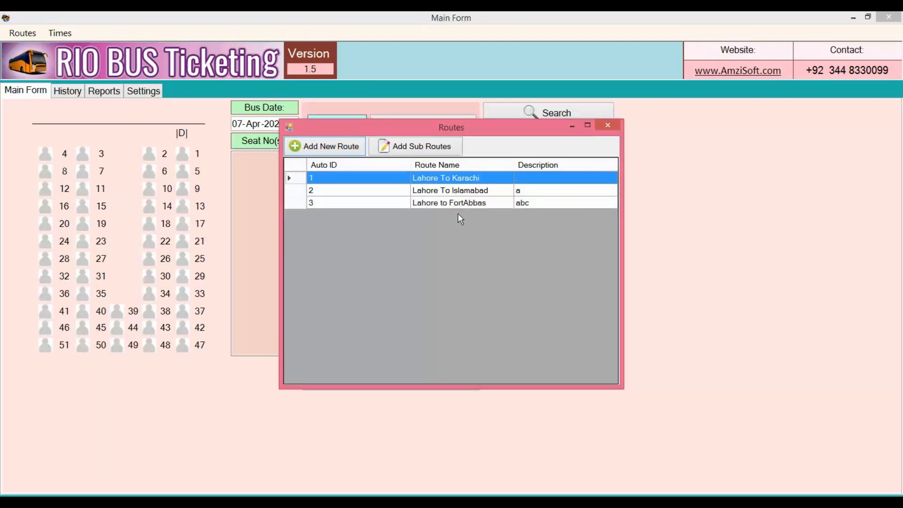
- Add the sub routes Sahiwal and Arifwala to the Lahore to FortAbbas route
click(463, 202)
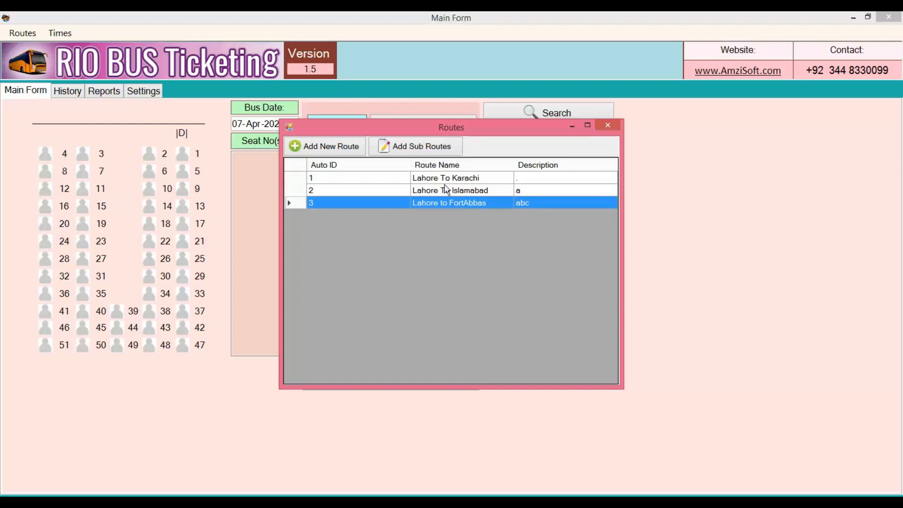
click(415, 149)
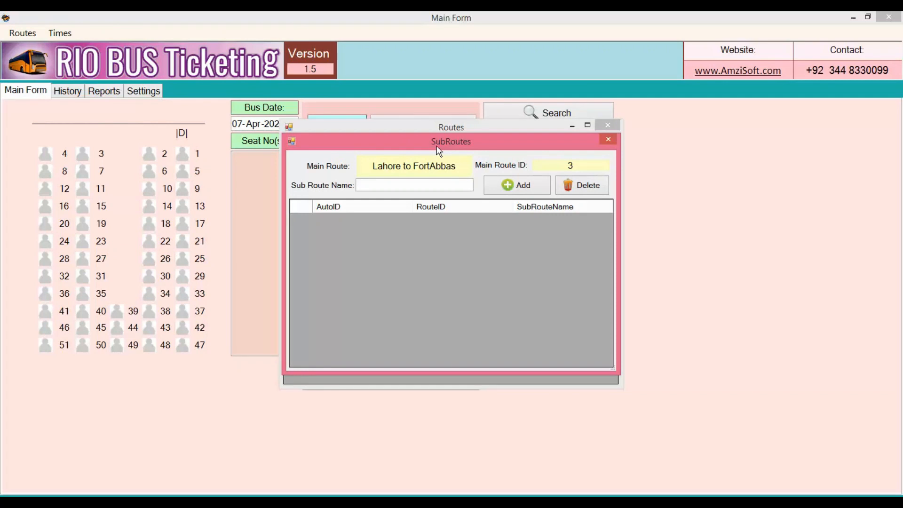
click(403, 184)
text(Sahiwal)
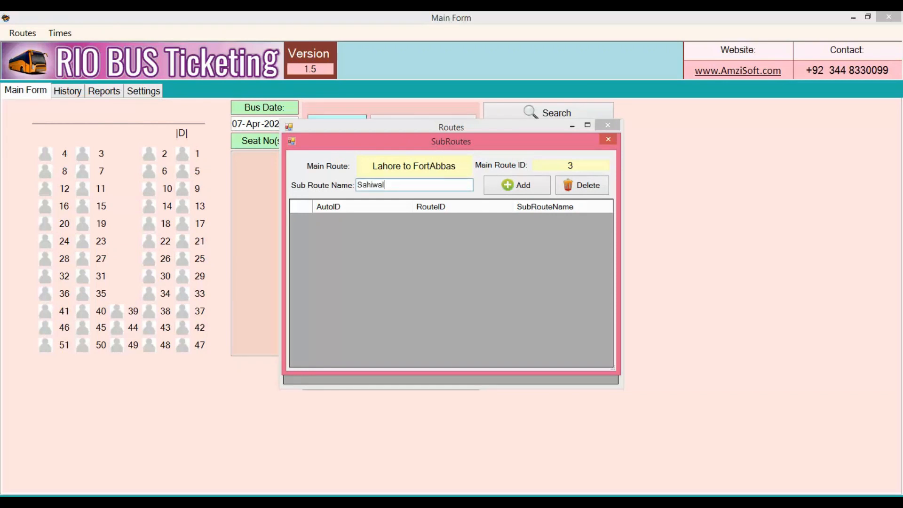
click(493, 192)
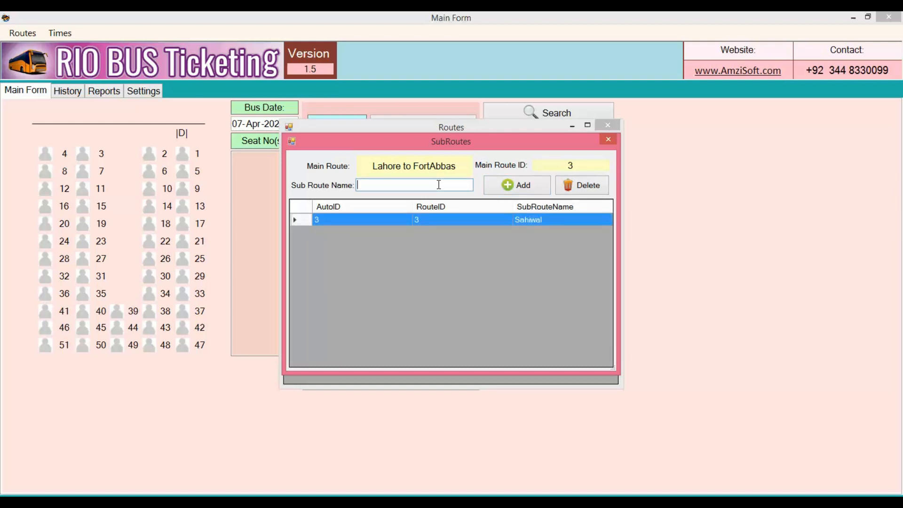
text(Arifwala)
click(495, 186)
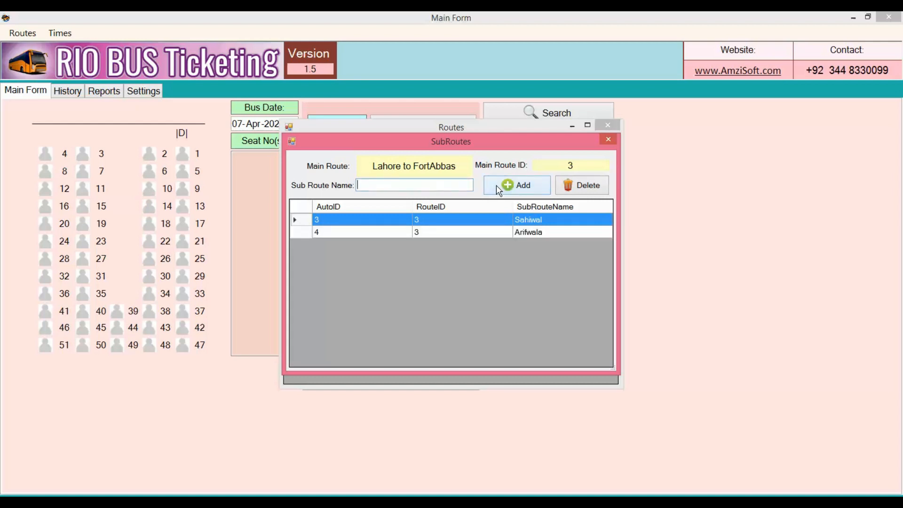
- Add the sub routes Bahawalnagar and Chishitian to the same route, and close the route windows
text(Bahawalnagar)
click(531, 194)
text(Chishi)
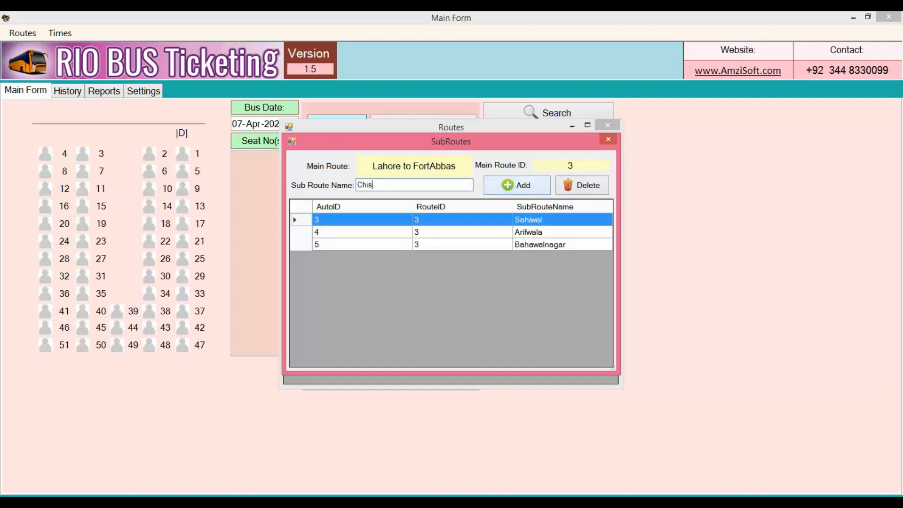
text(tian)
click(535, 191)
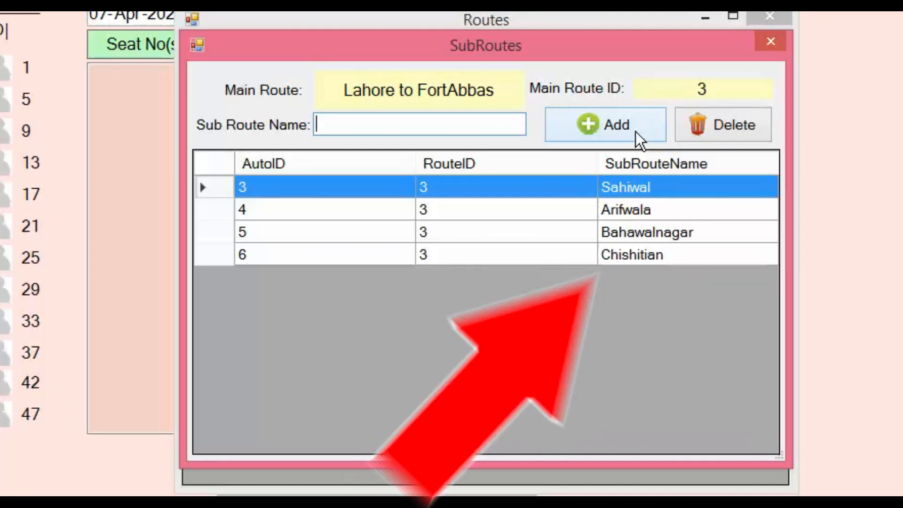
click(656, 217)
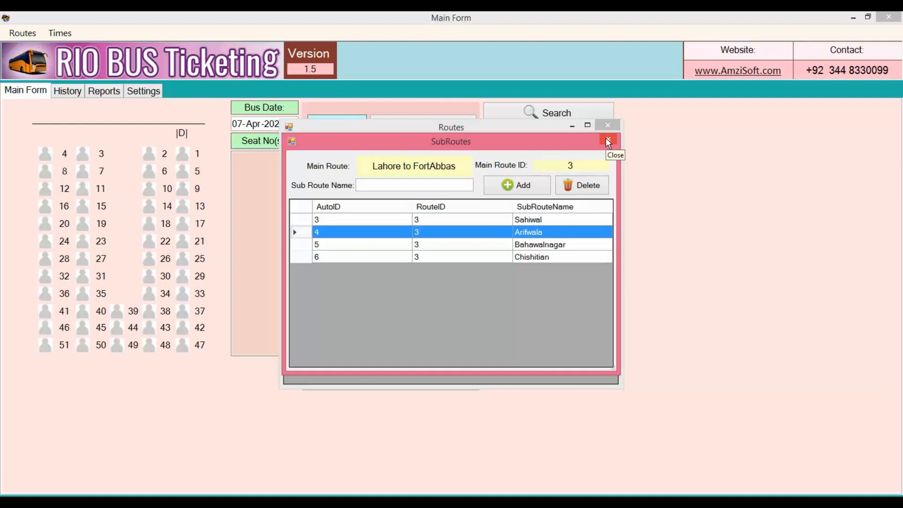
click(608, 141)
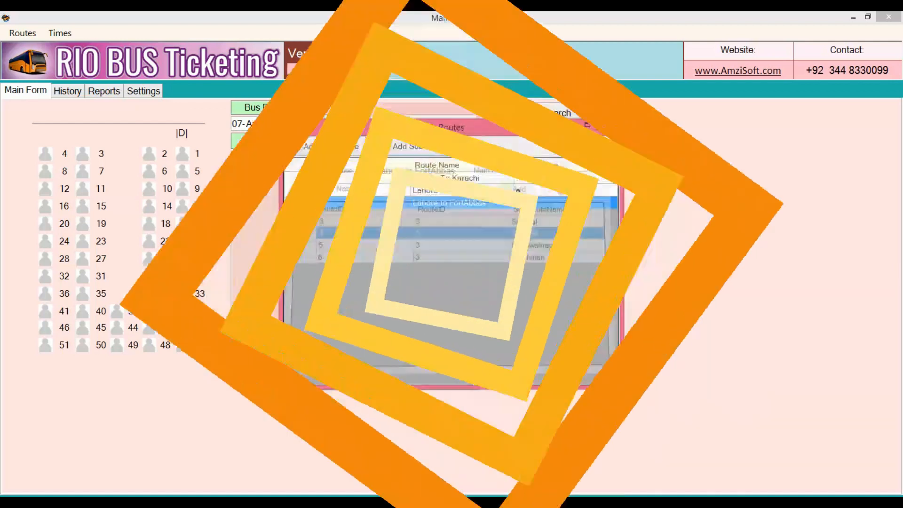
click(608, 126)
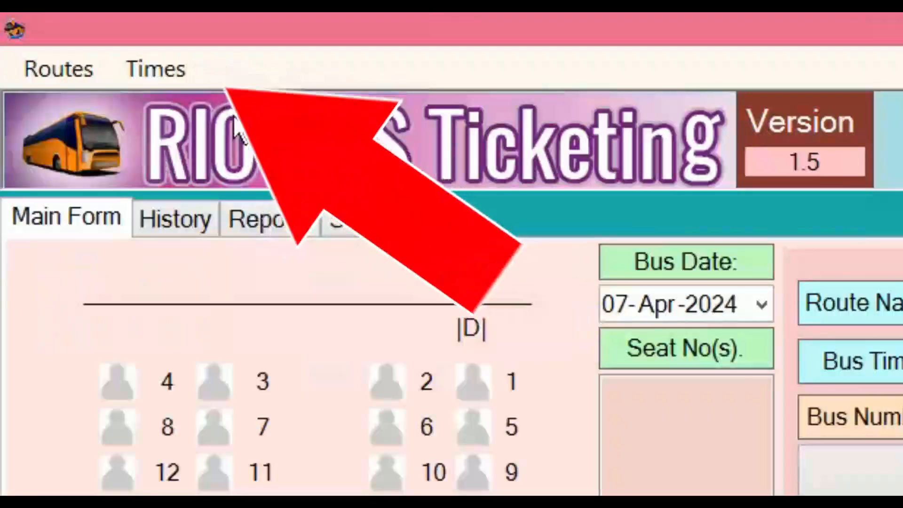
- Start a new bus time entry for the Lahore to FortAbbas route with bus number PLA-980
click(190, 83)
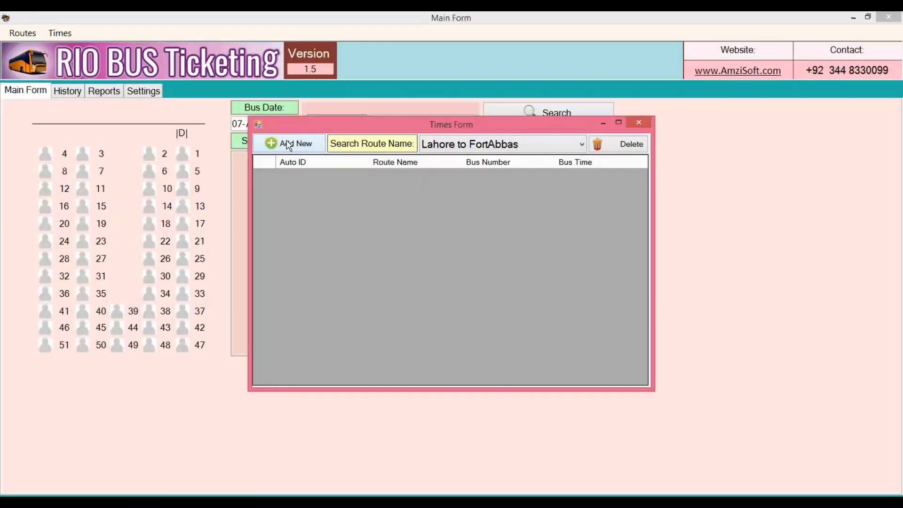
click(289, 144)
click(559, 228)
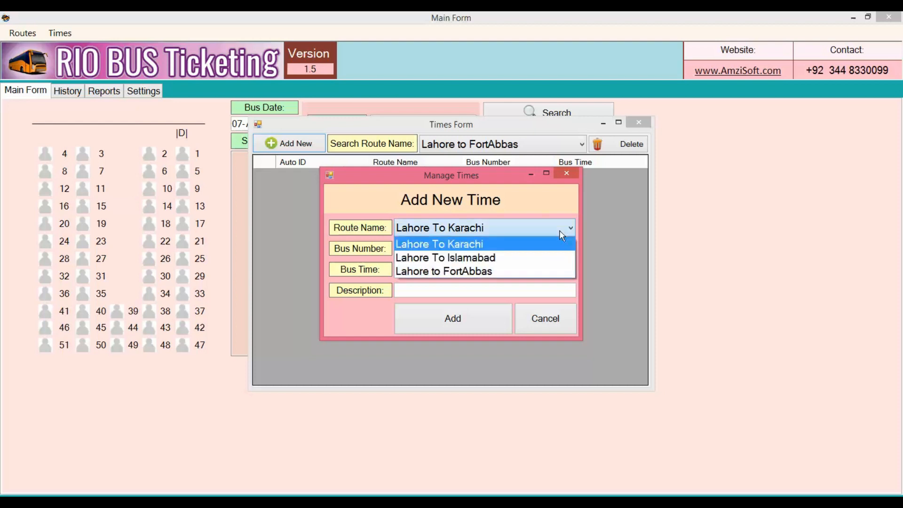
click(505, 271)
click(477, 251)
text(PLA-)
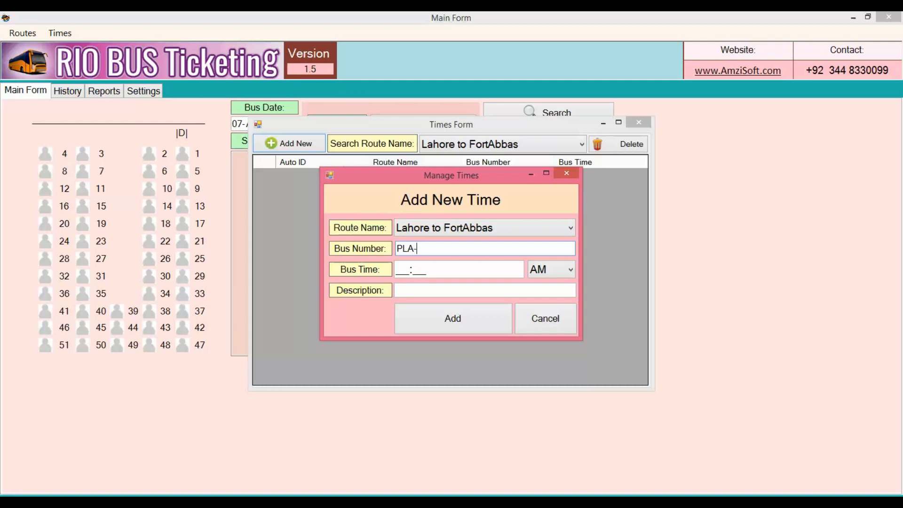
text(980)
- Set the bus time to 07:00 AM with the description ".." and save the entry
click(402, 272)
text(07:00)
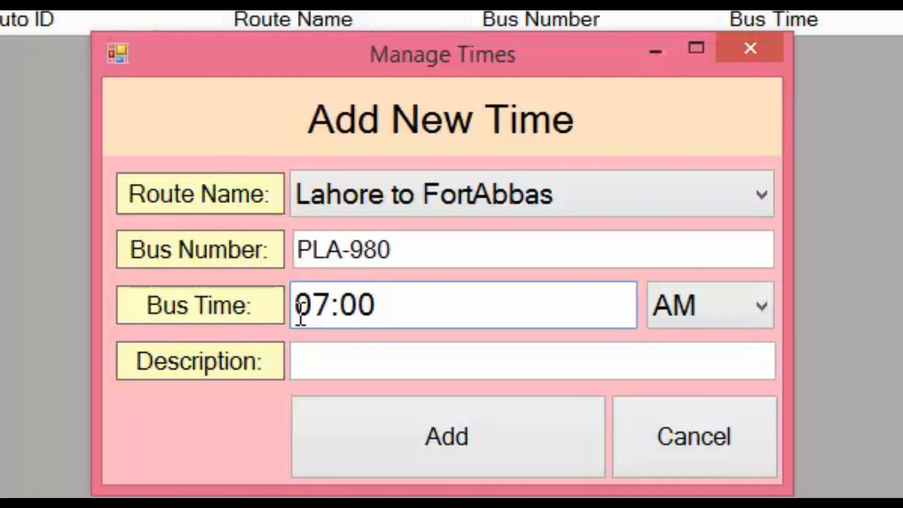
click(393, 358)
text(..)
click(377, 472)
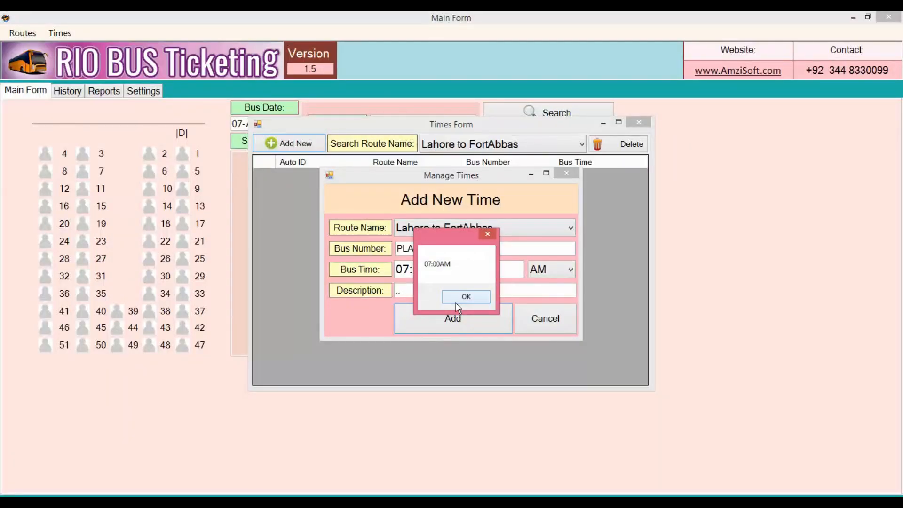
click(456, 301)
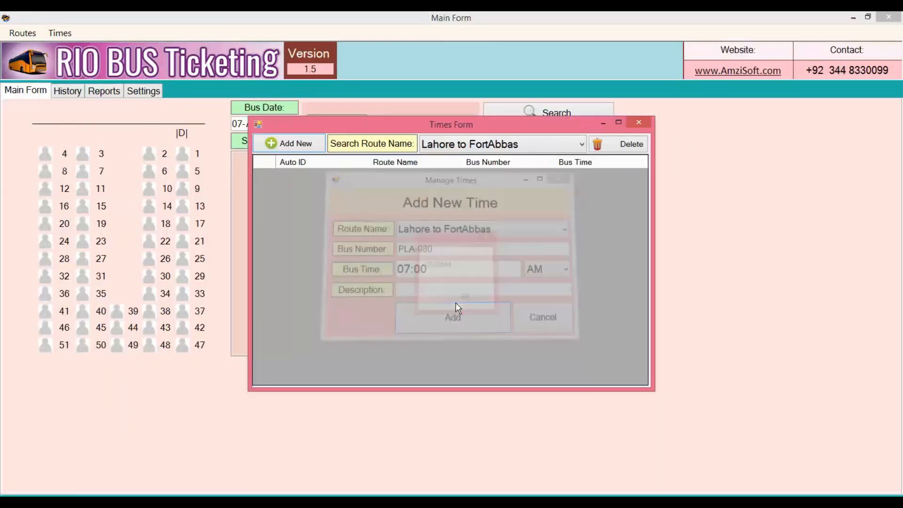
- Start another bus time entry for Lahore to FortAbbas with bus number UJL-678
click(302, 148)
click(497, 229)
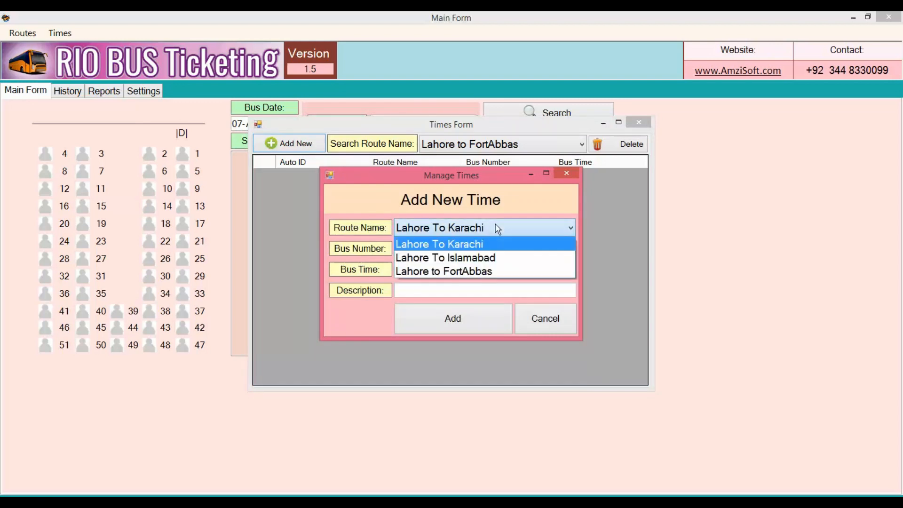
click(486, 271)
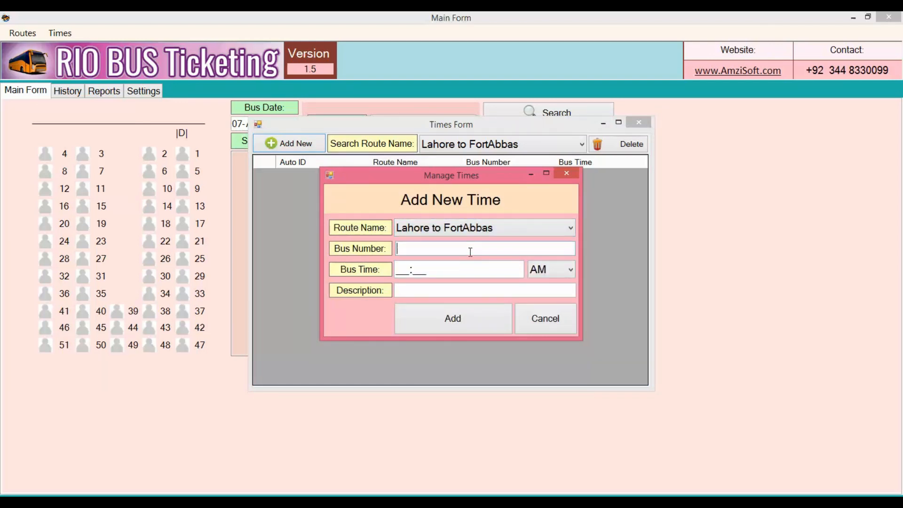
text(UJL)
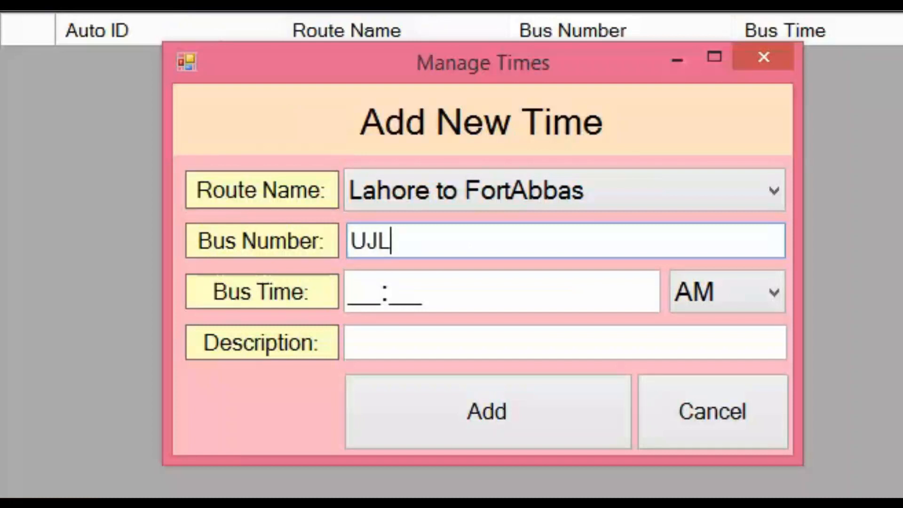
text(-678)
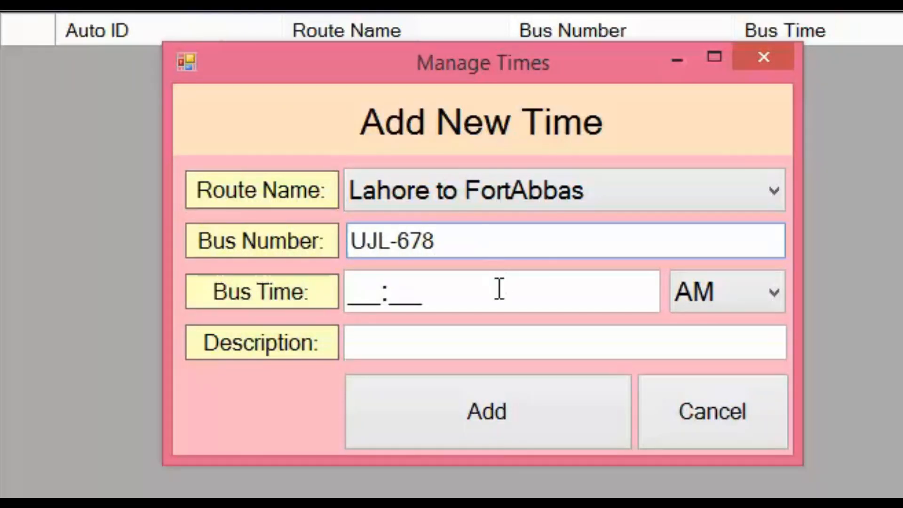
- Save the entry with a bus time of 03:00 PM, and list the bus times for Lahore to FortAbbas
click(355, 299)
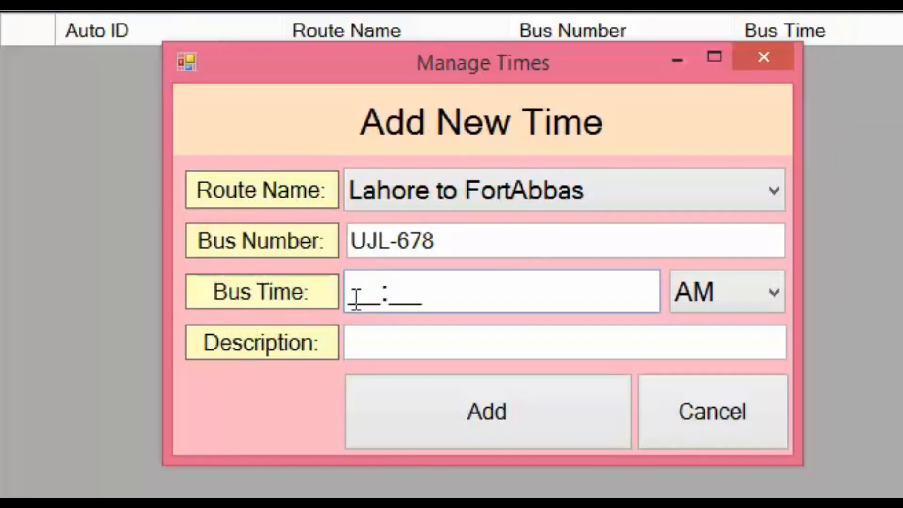
text(0300)
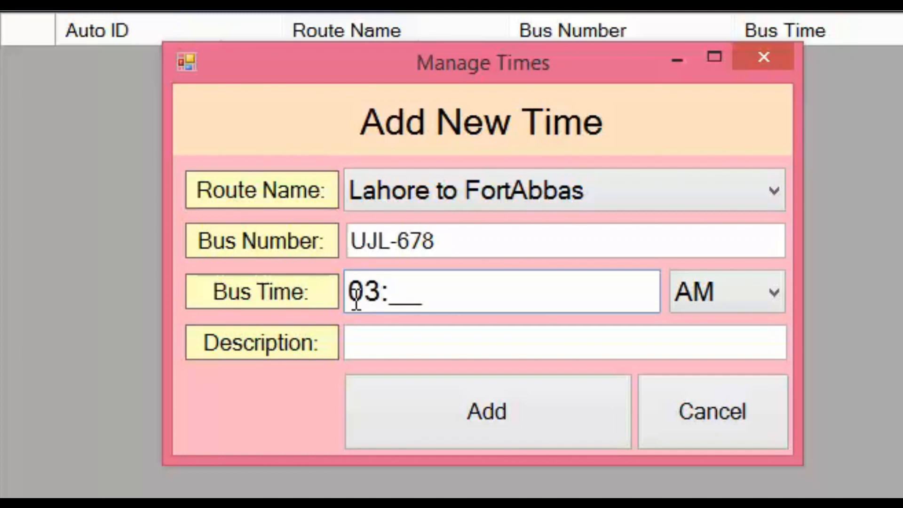
click(690, 294)
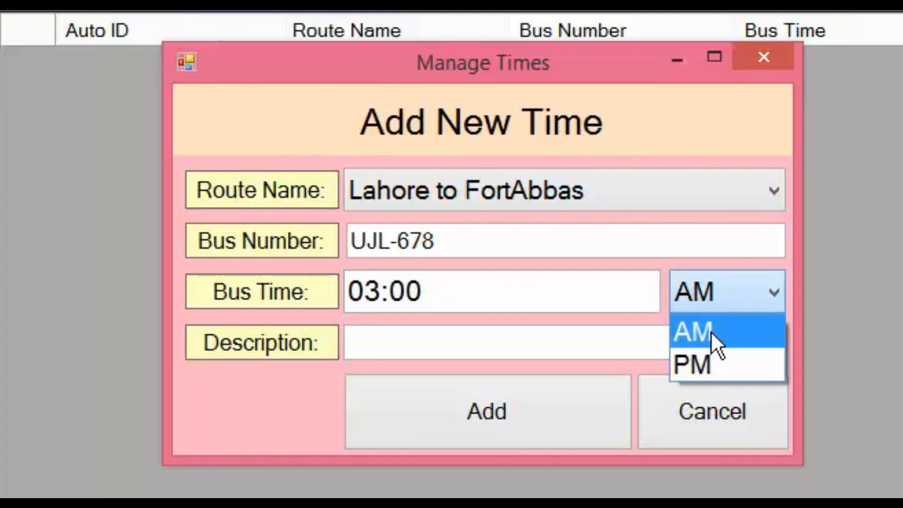
click(711, 361)
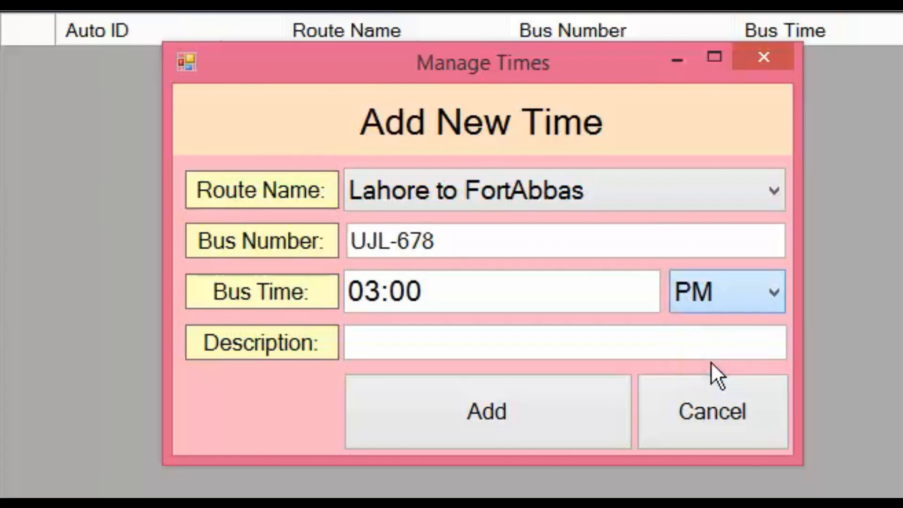
click(533, 431)
click(519, 357)
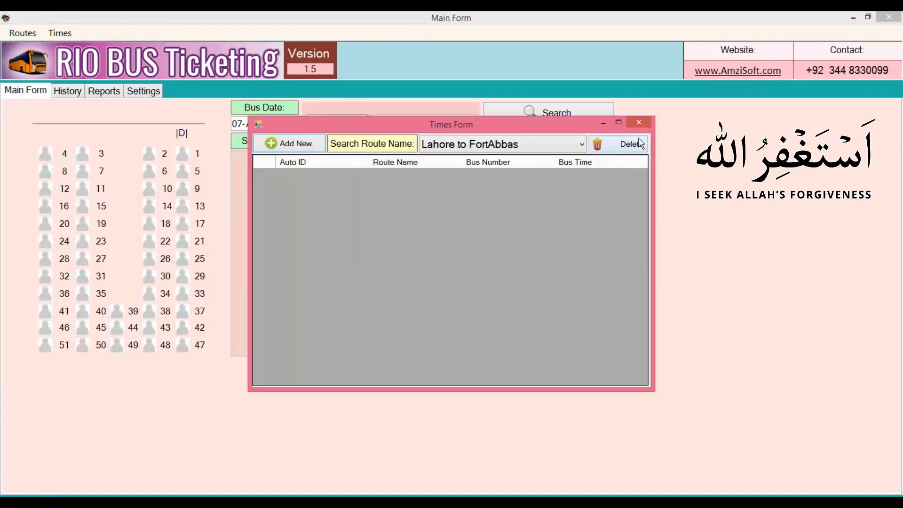
click(582, 144)
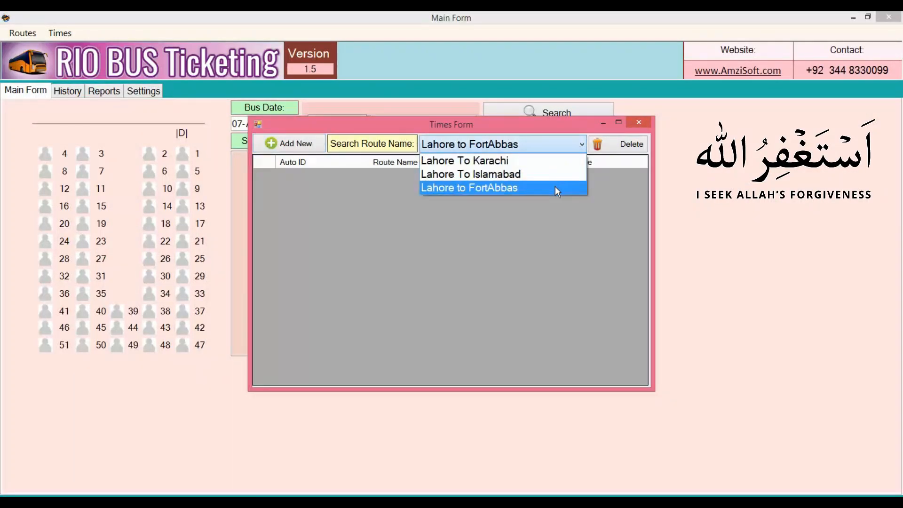
click(555, 187)
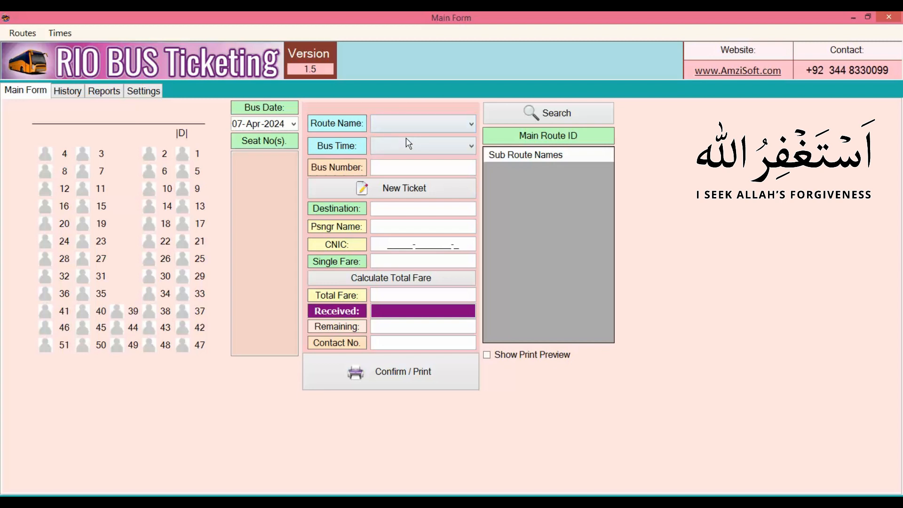
- Search the destinations for "sahi" and pick the Sahiwal sub route of Lahore to FortAbbas
click(469, 130)
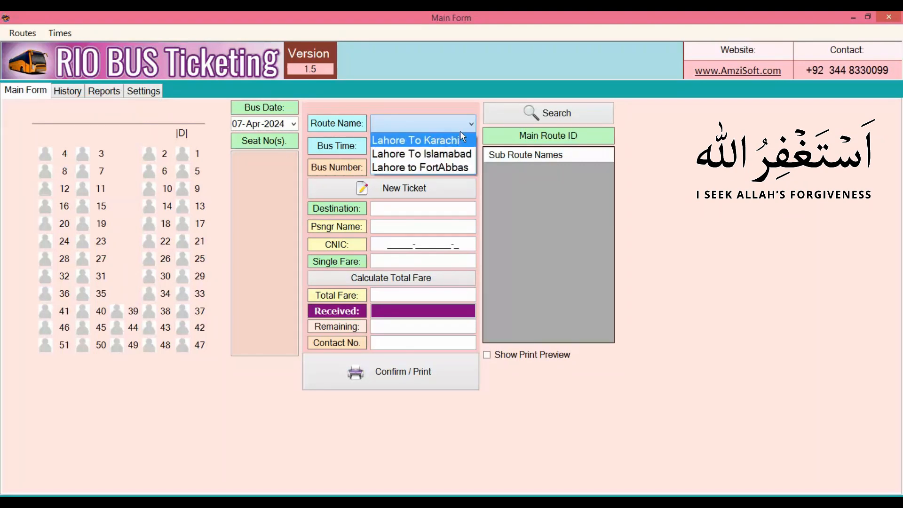
click(453, 101)
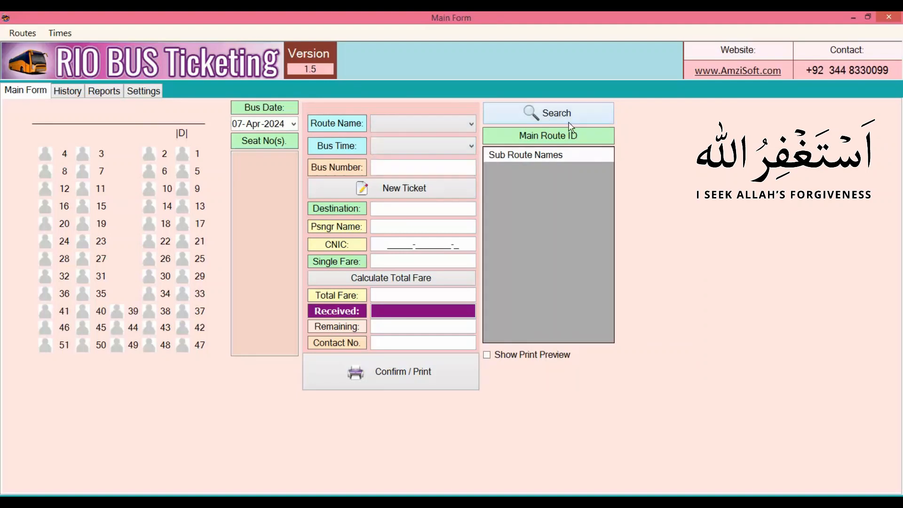
click(574, 117)
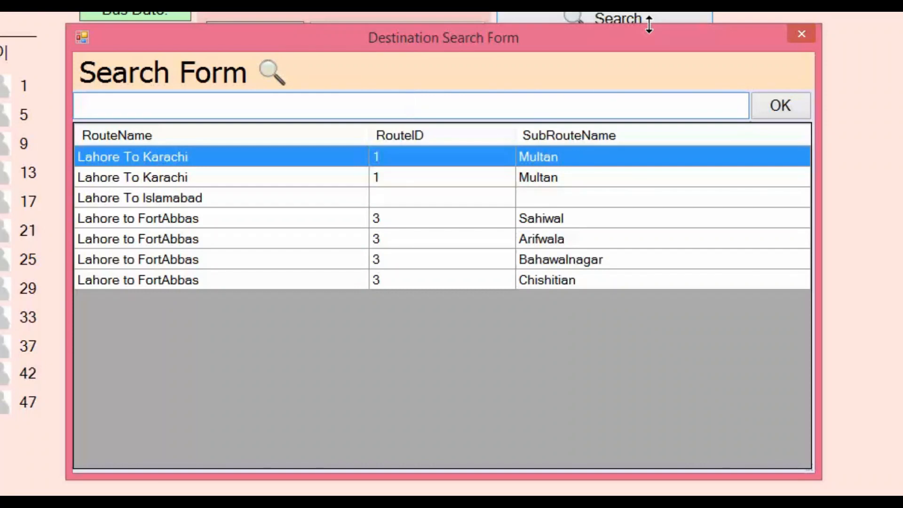
text(sahi)
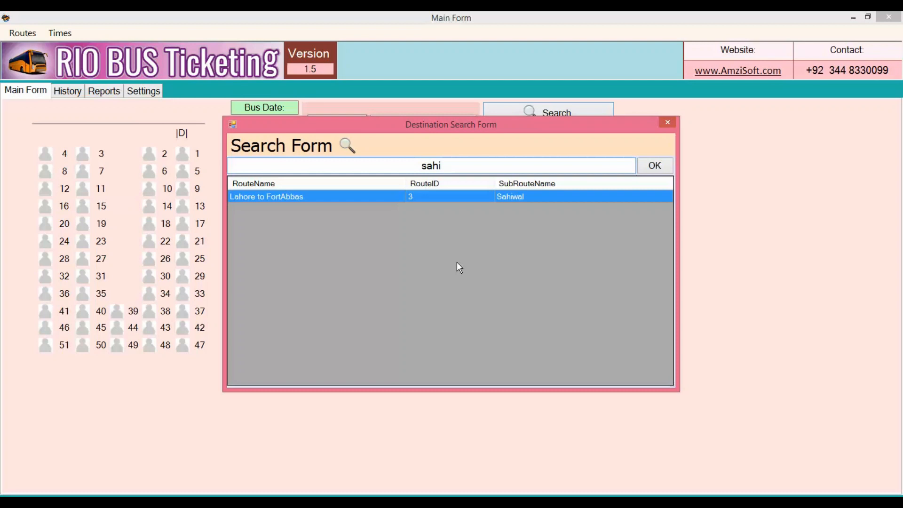
key(Return)
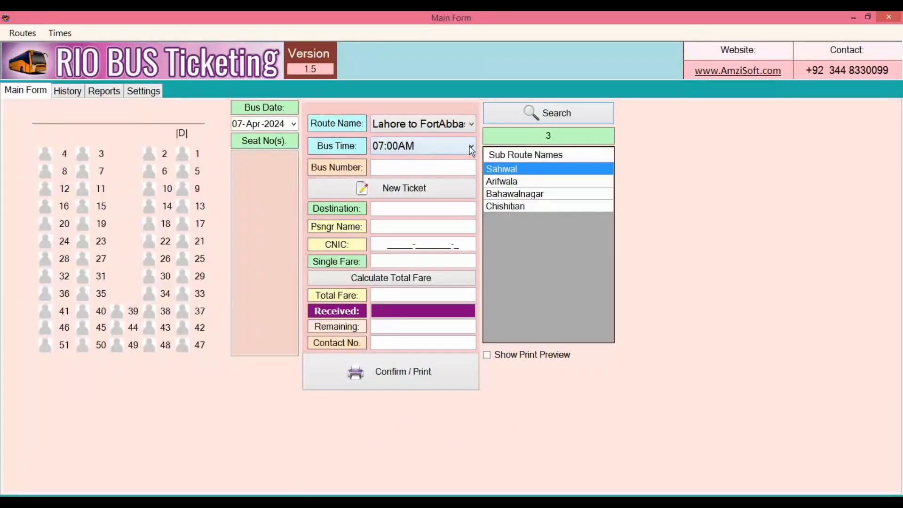
- Choose the 03:00PM bus time and set the ticket destination to Sahiwal
click(286, 98)
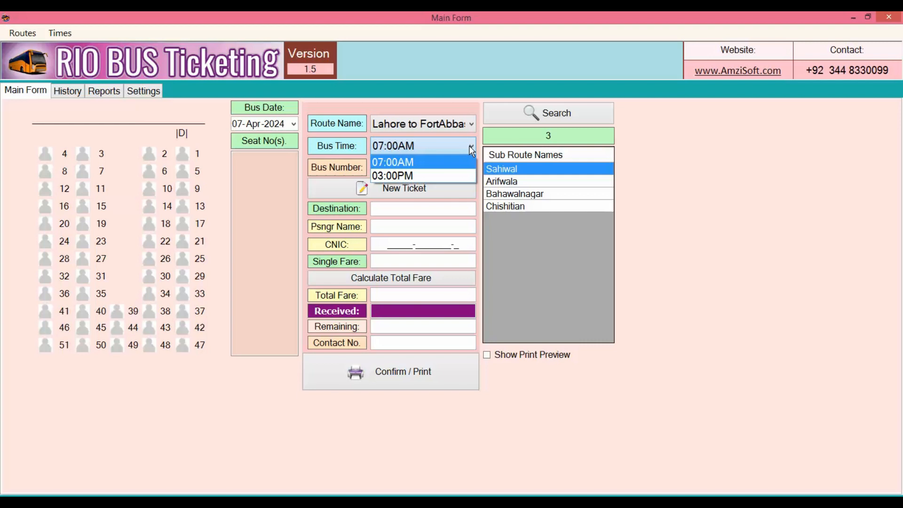
click(444, 175)
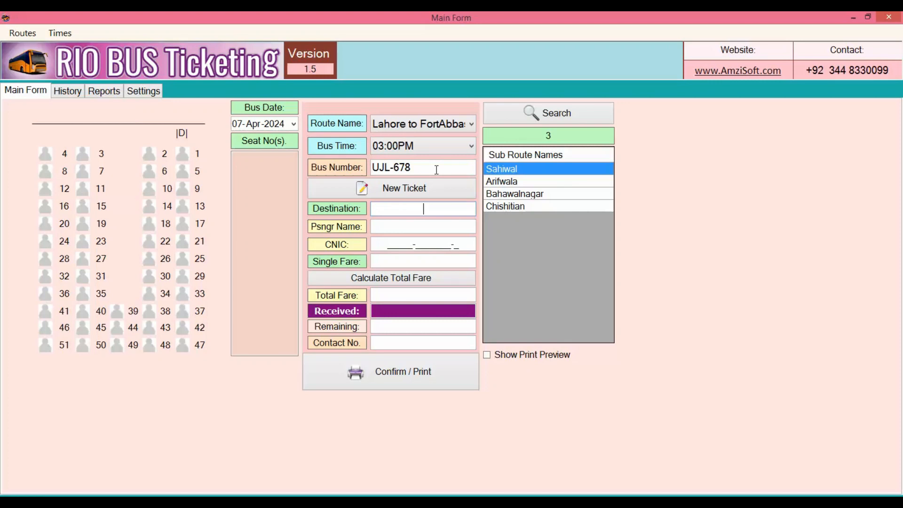
click(436, 170)
click(408, 205)
click(521, 168)
- Enter the passenger's name and CNIC number, and set the single fare to 2000
click(449, 227)
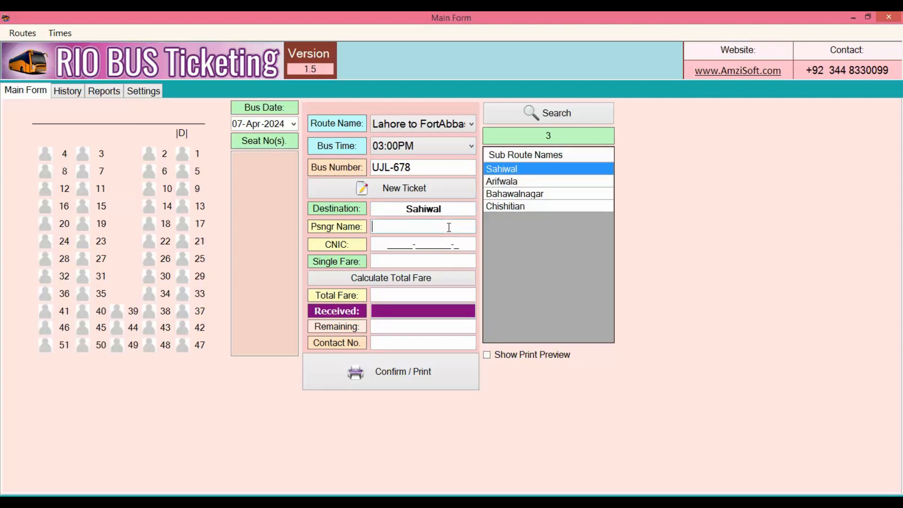
key(Tab)
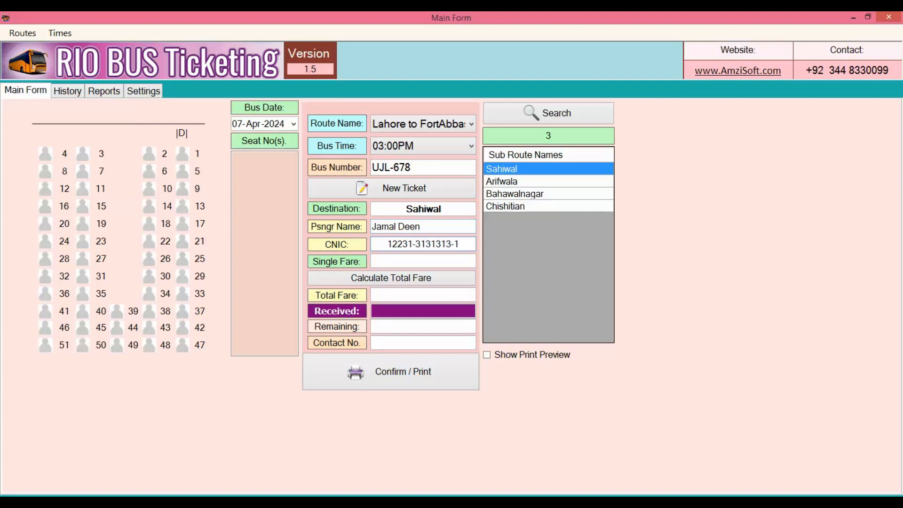
click(443, 258)
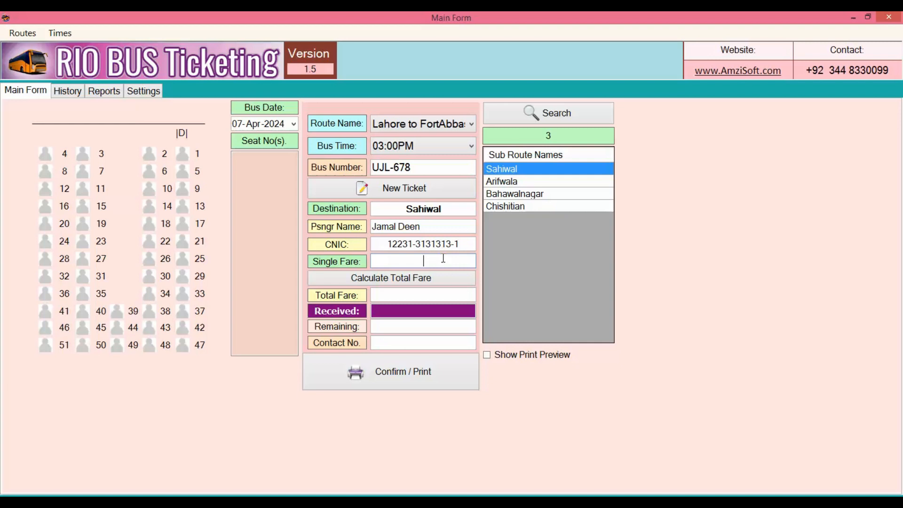
text(2000)
- Select seats 5, 6, 9 and 10 for the new ticket and calculate the total fare
click(398, 195)
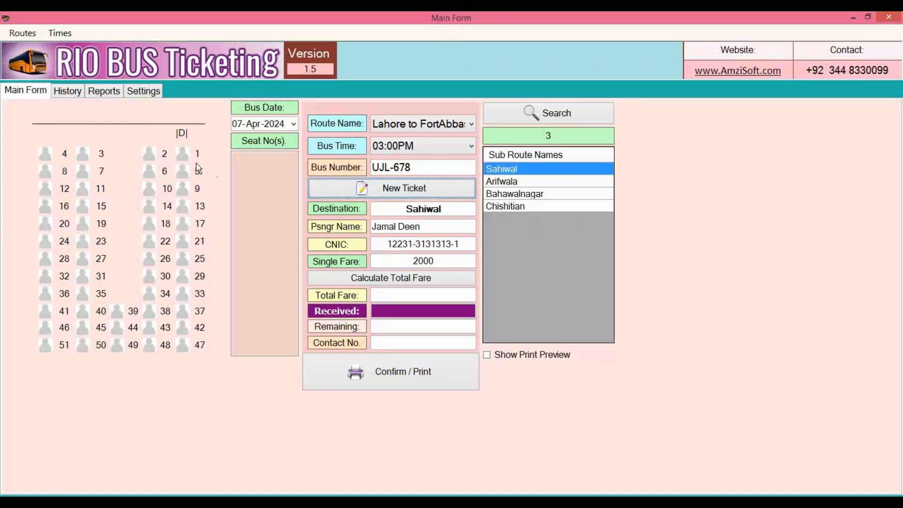
click(183, 174)
click(144, 173)
click(183, 194)
click(148, 195)
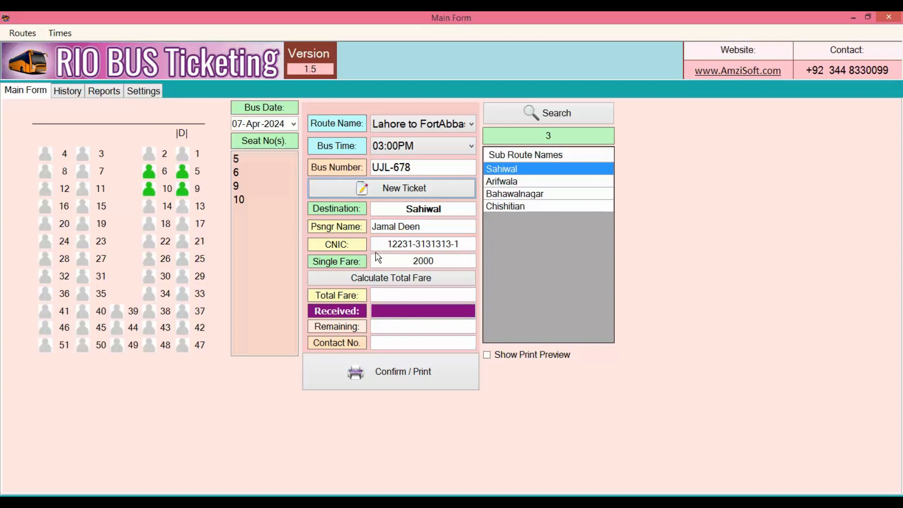
click(438, 284)
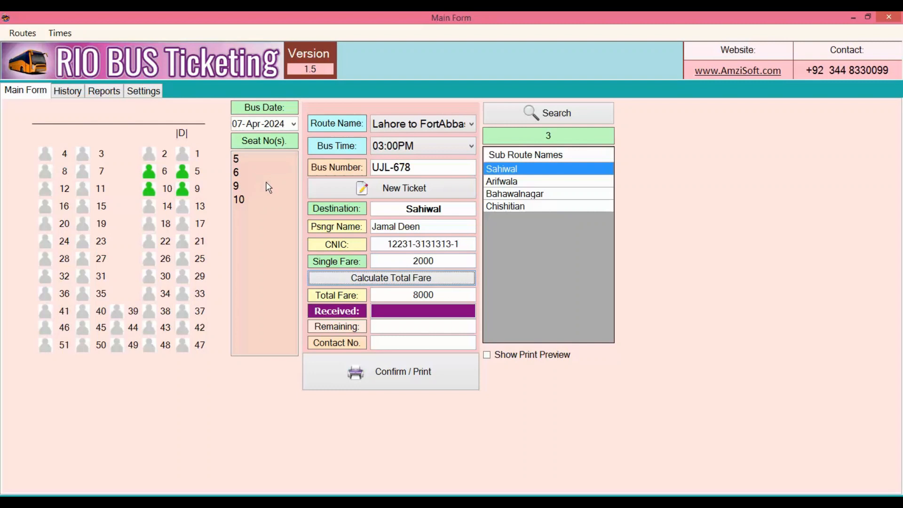
key(shift+Tab)
drag(437, 296, 407, 296)
- Set the received amount to 8000 and enter the passenger's contact number
click(425, 312)
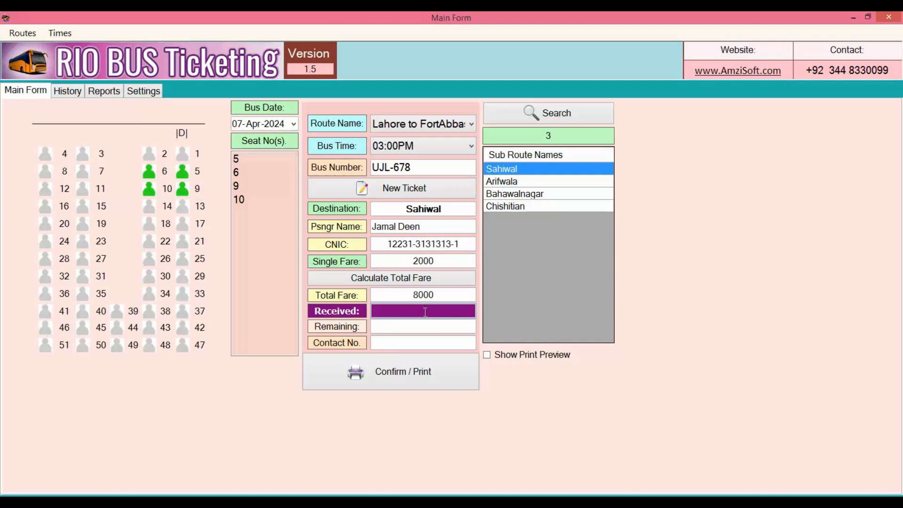
text(4000)
key(BackSpace)
key(BackSpace)
key(BackSpace)
key(BackSpace)
text(8000)
click(434, 342)
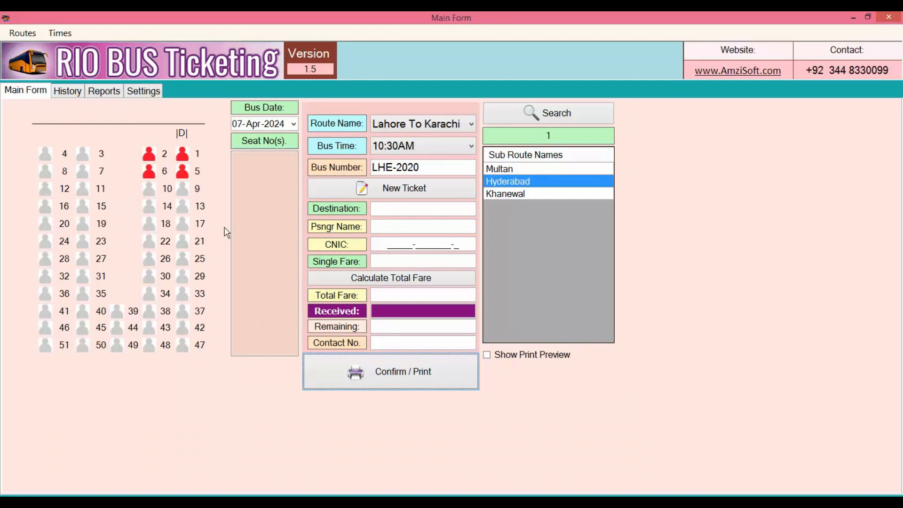
- List the ticket history for 07-Apr-2024 and go through the booked tickets row by row
click(70, 91)
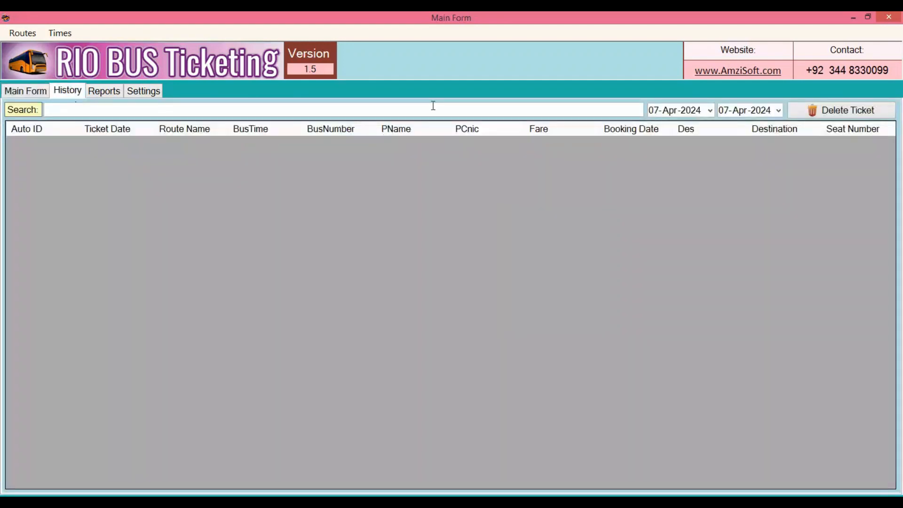
click(657, 111)
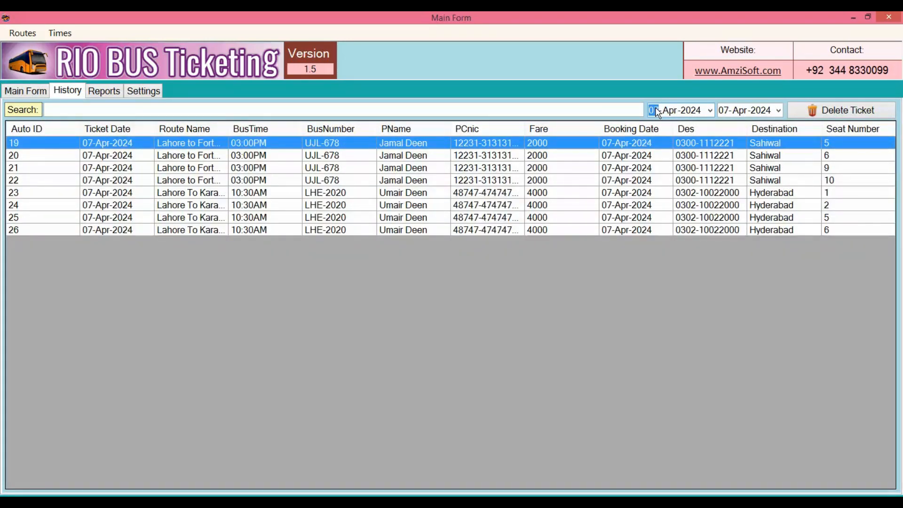
click(213, 156)
click(212, 168)
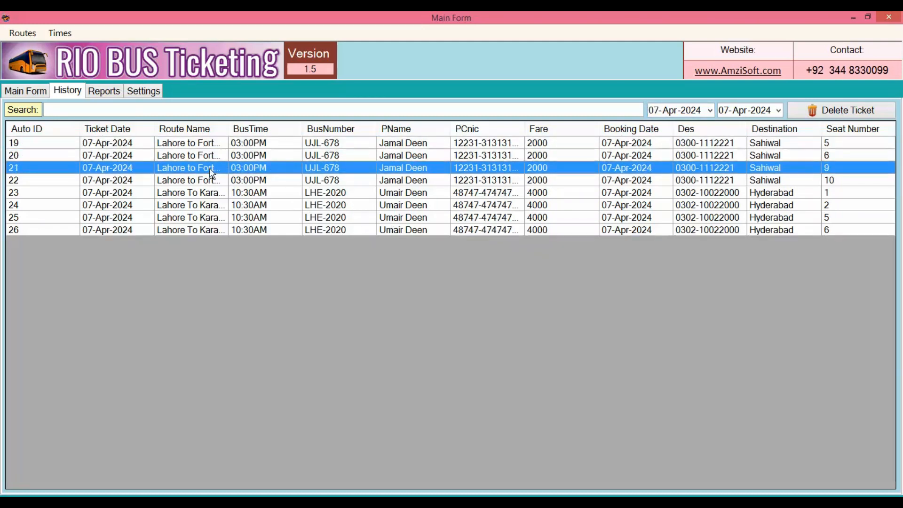
click(212, 183)
click(212, 195)
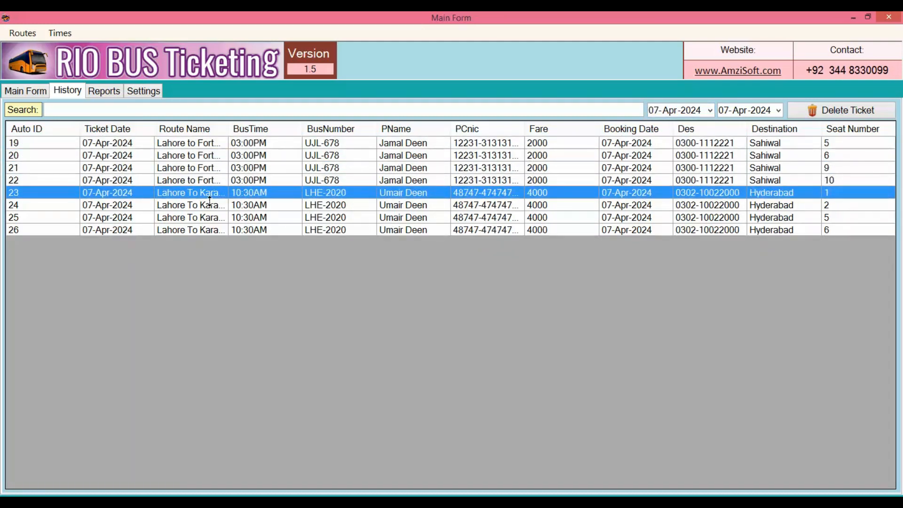
click(212, 207)
click(211, 219)
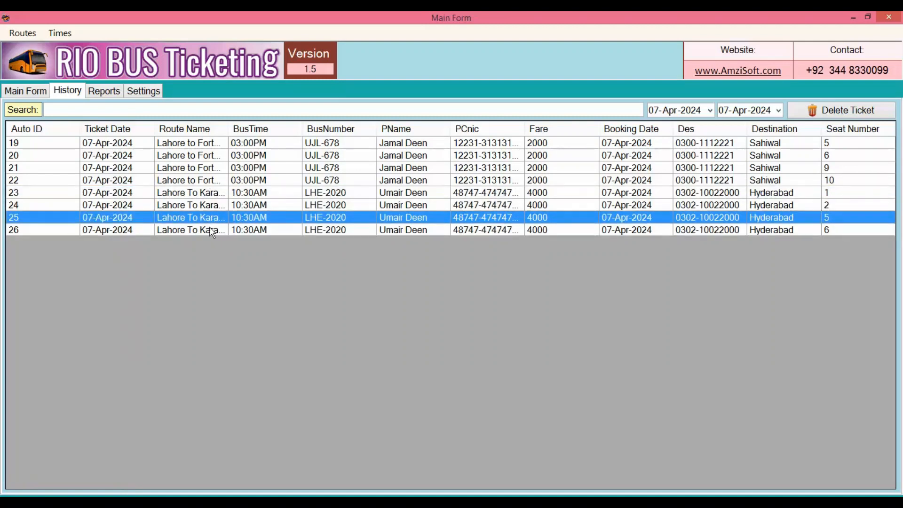
click(211, 230)
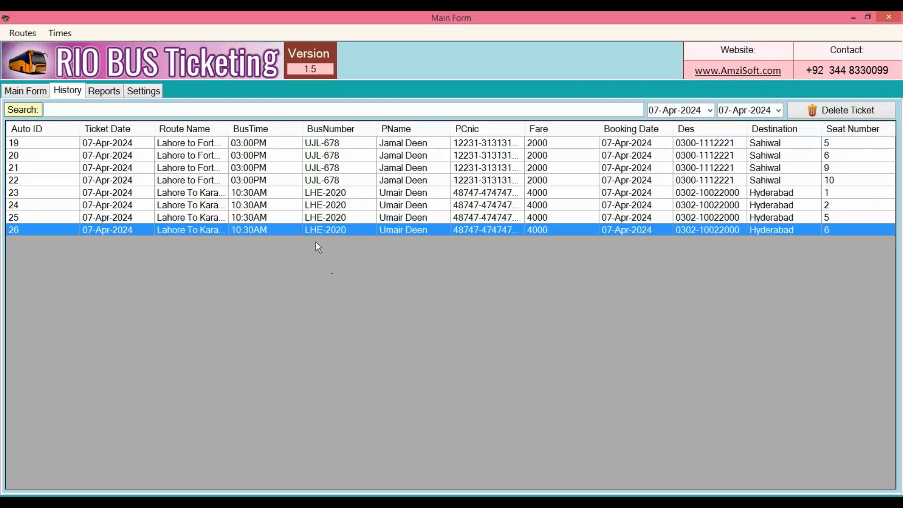
- Delete the Sahiwal ticket for seat 10 on bus UJL-678 from the history and confirm the deletion
click(288, 181)
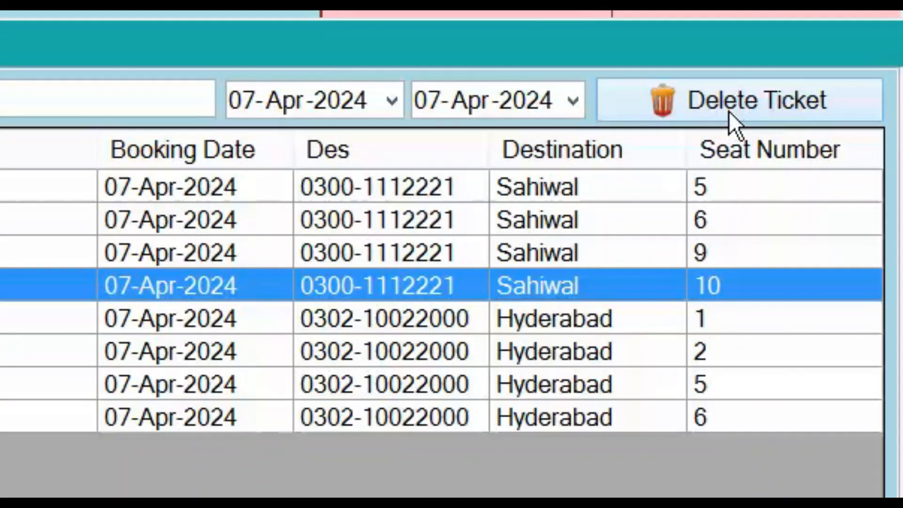
click(729, 111)
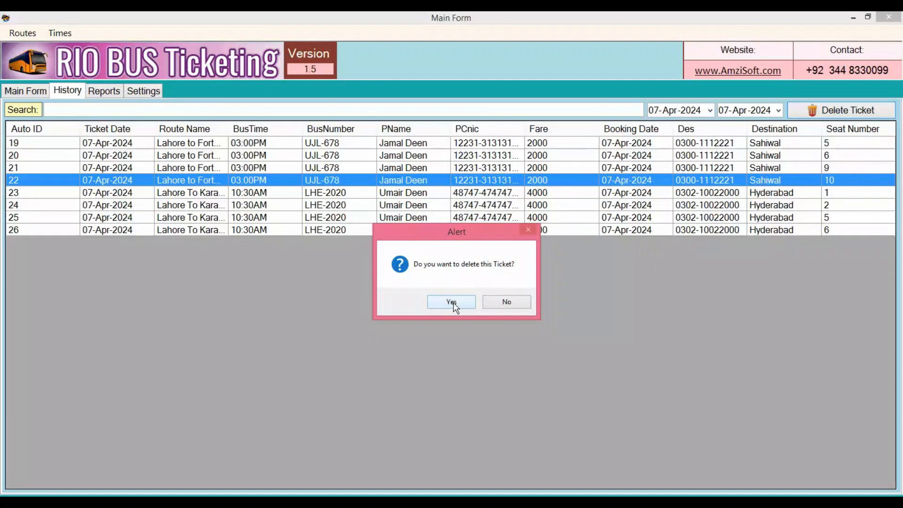
click(453, 302)
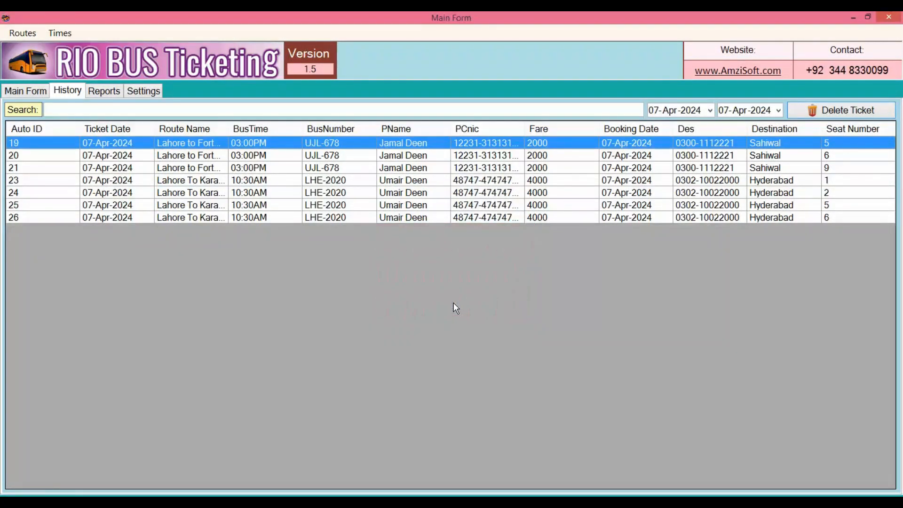
- Check the seat map of the 03:00PM Lahore to FortAbbas bus and start a new ticket
click(36, 93)
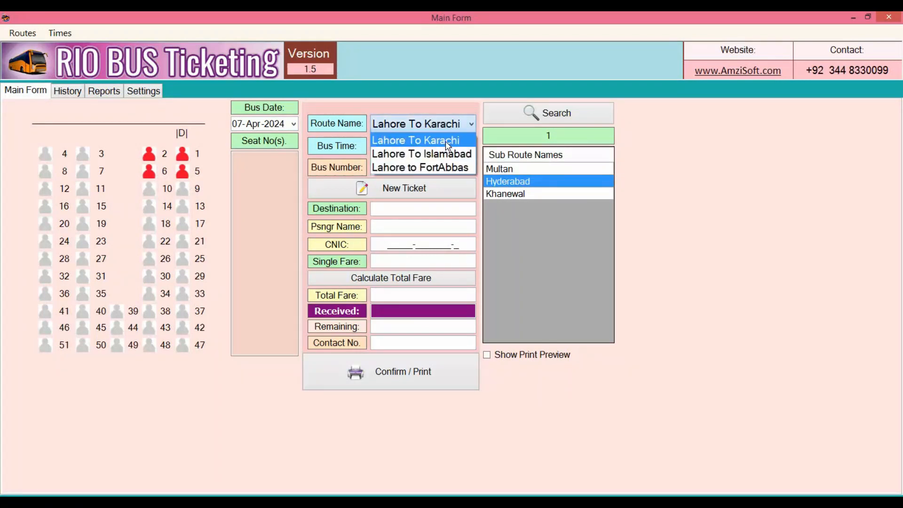
click(463, 163)
click(471, 146)
click(458, 173)
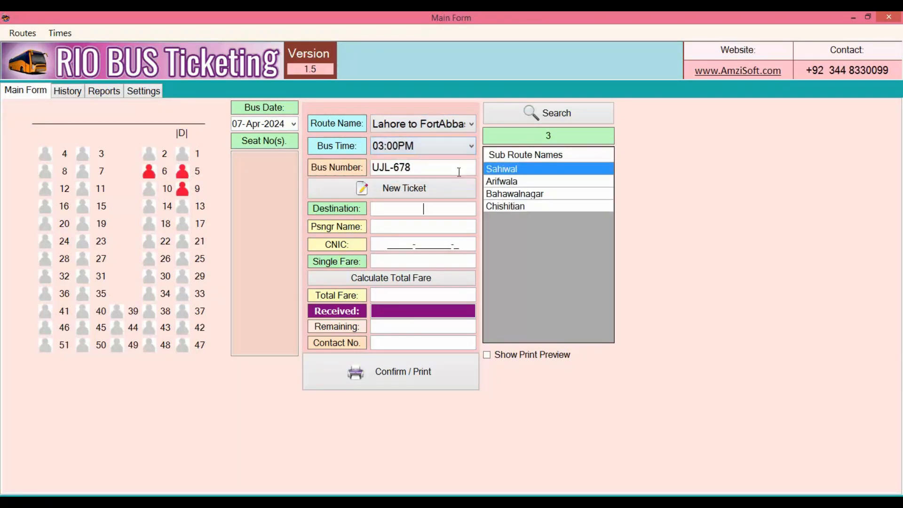
click(426, 189)
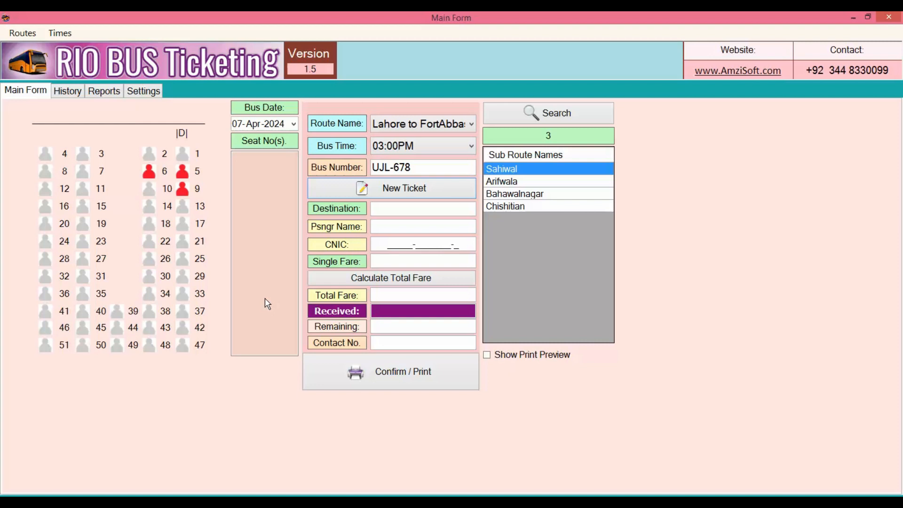
- Set up a bus report for the Lahore to FortAbbas route at 03:00PM
click(110, 94)
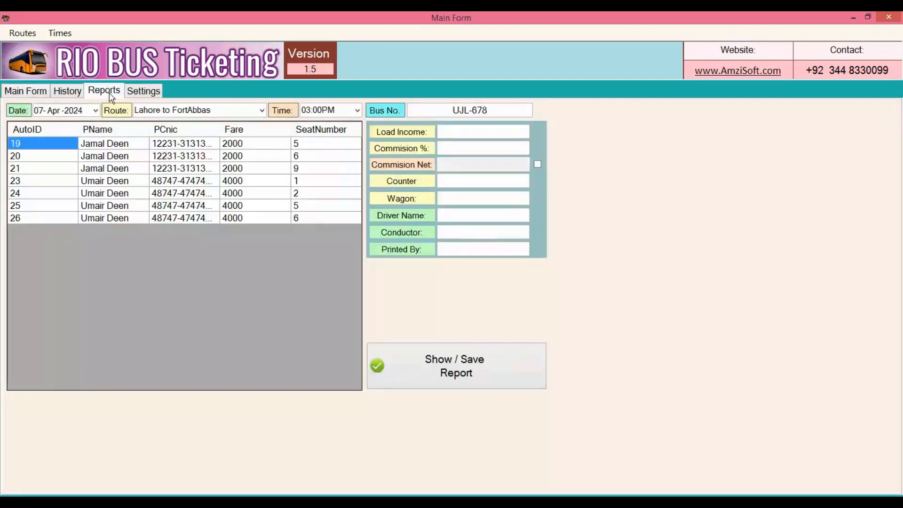
click(262, 111)
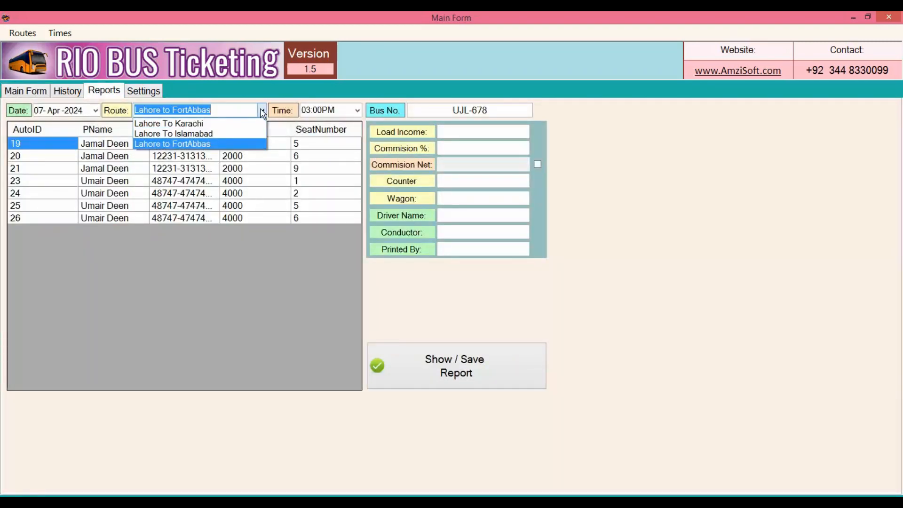
click(250, 142)
click(359, 111)
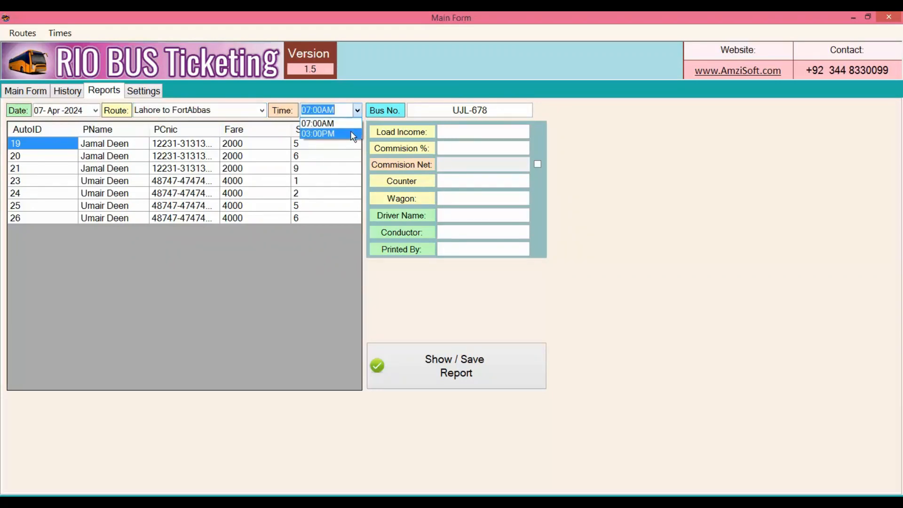
click(353, 135)
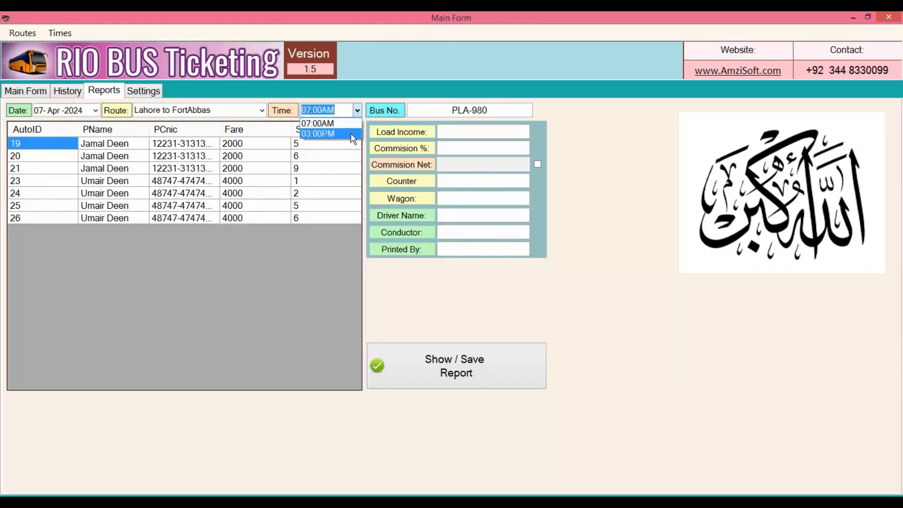
click(352, 134)
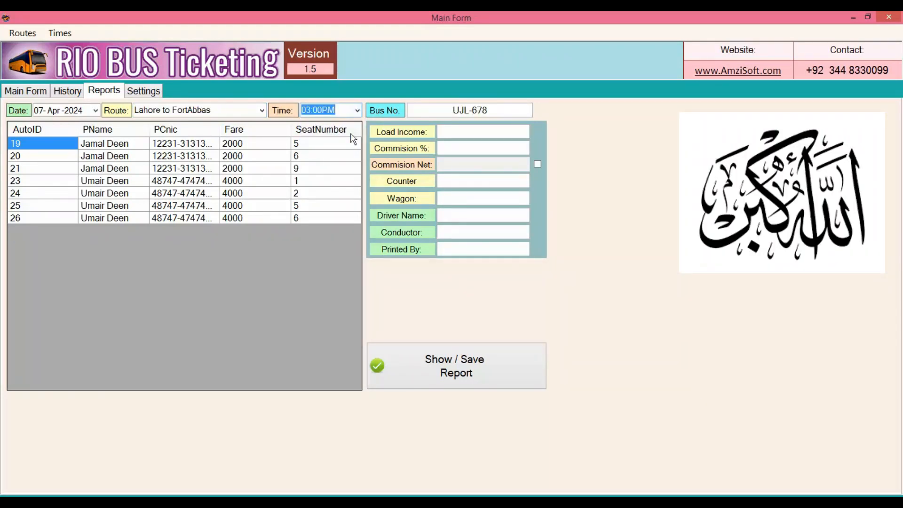
- Set the report's load income to 1000 and the commission percentage to 10
click(498, 136)
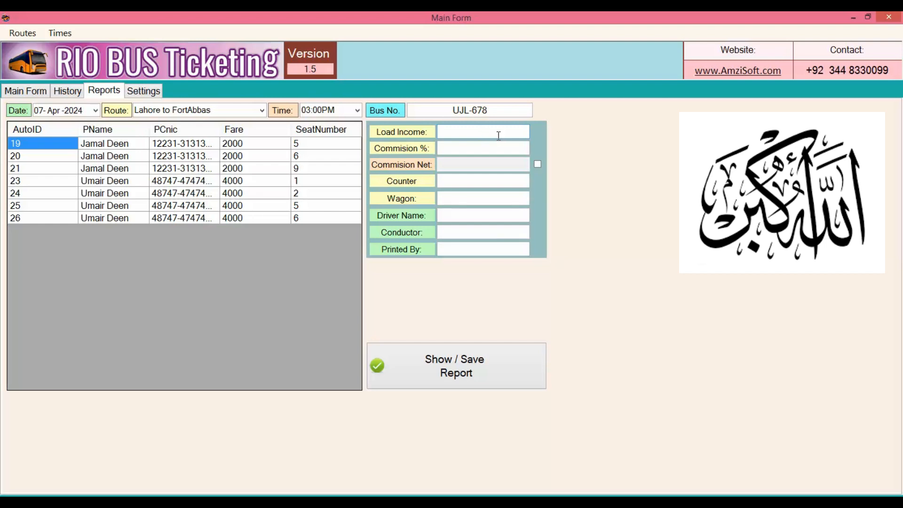
text(000)
click(497, 146)
text(10)
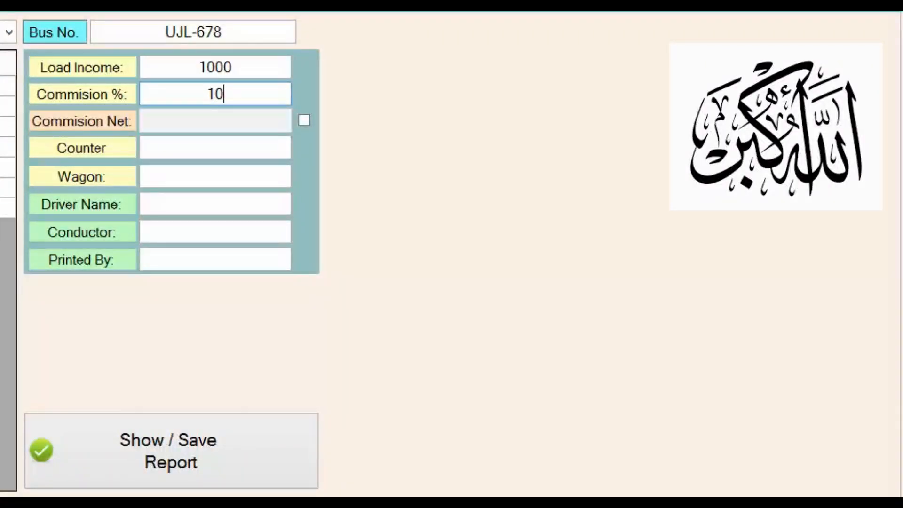
- Clear the commission percentage and enable entry of a net commission instead
key(BackSpace)
key(BackSpace)
click(307, 125)
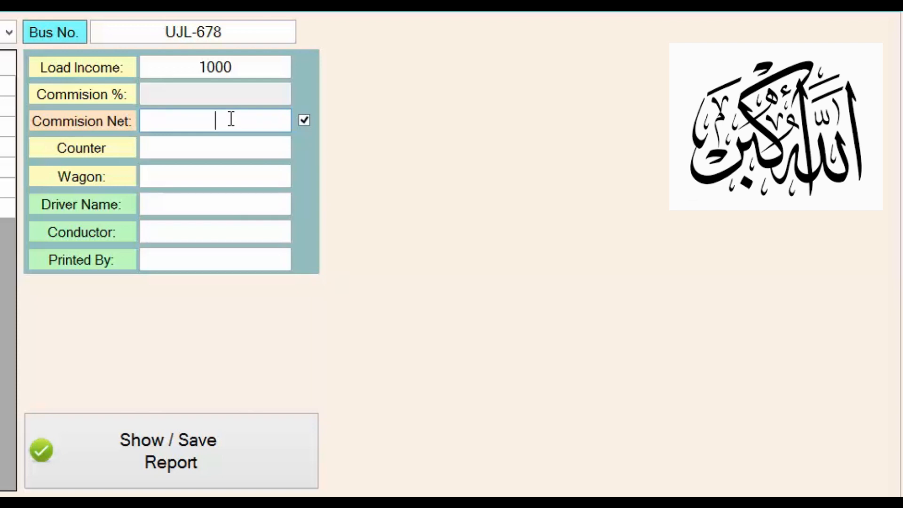
text(3000)
key(BackSpace)
key(BackSpace)
key(BackSpace)
key(BackSpace)
- Switch from net commission back to a 10 percent commission, and set the counter charge to 500 and the wagon charge to 100
click(303, 121)
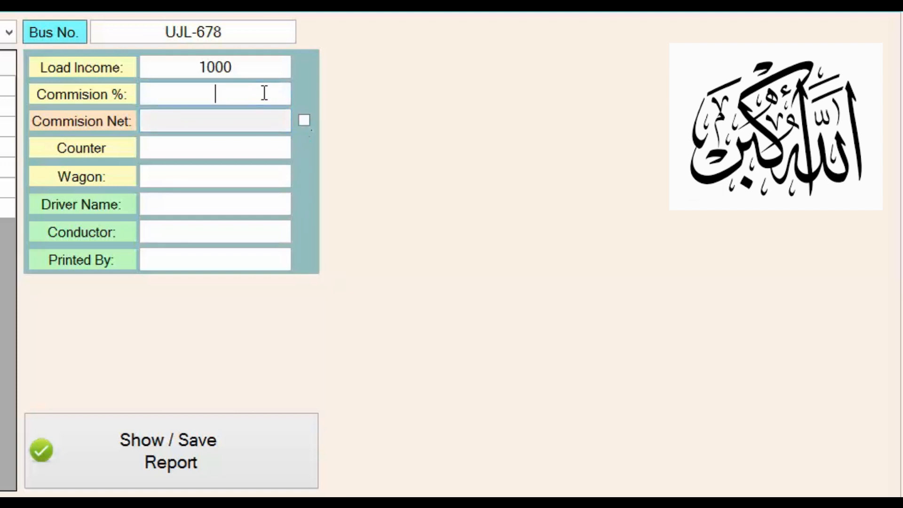
text(10)
click(235, 141)
text(500)
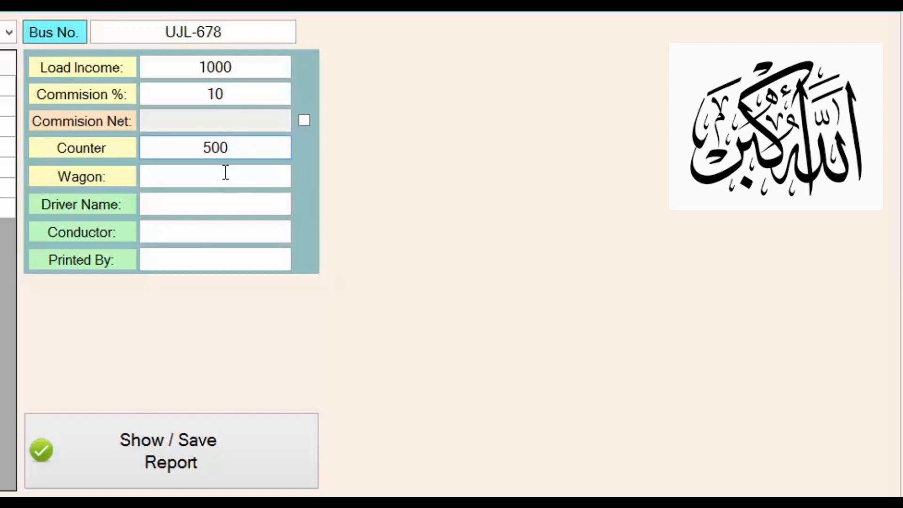
click(226, 174)
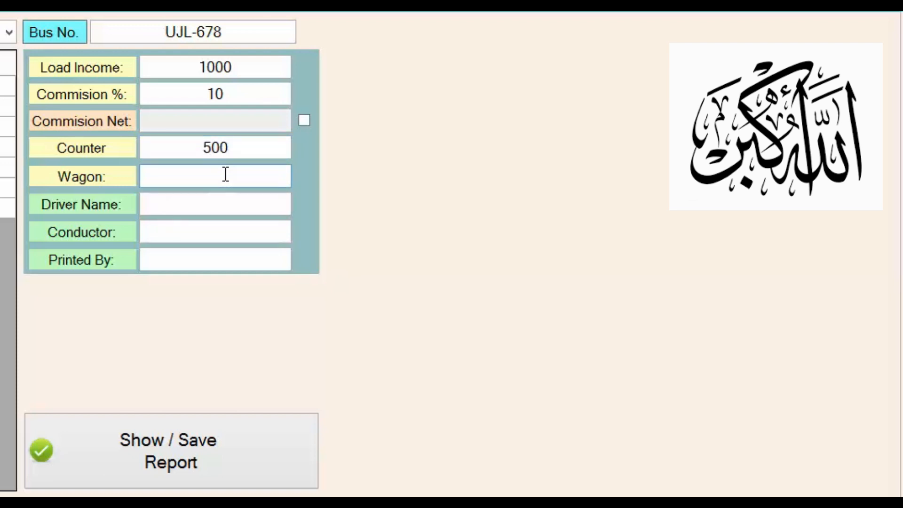
text(100)
- Fill in the report's driver name, conductor name and the name of the person printing it
click(224, 200)
text(Gohar)
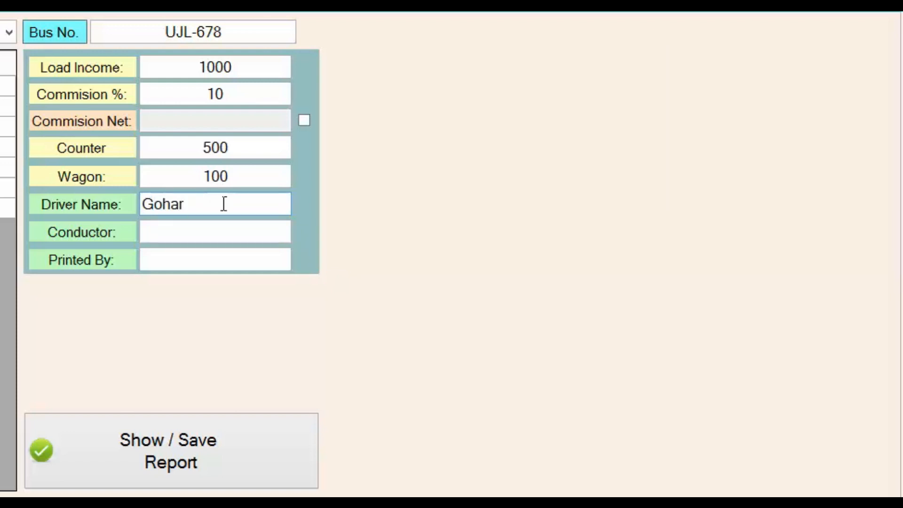
click(215, 236)
text(Tahir)
key(Tab)
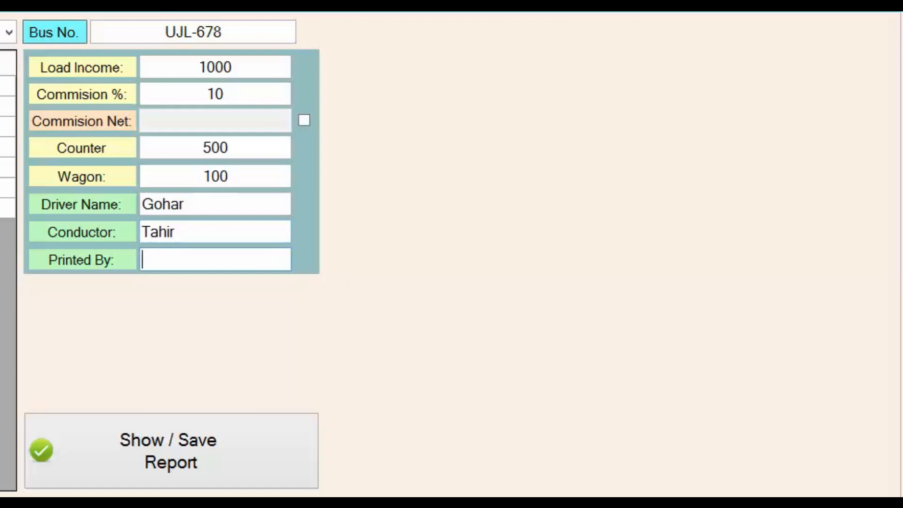
text(Noman)
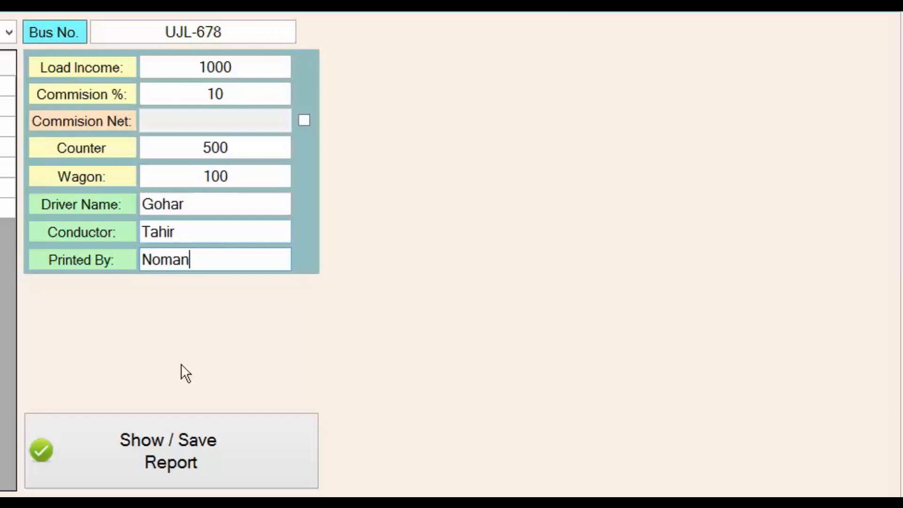
- Generate and save the bus report for bus UJL-678, and print it from its preview
click(187, 454)
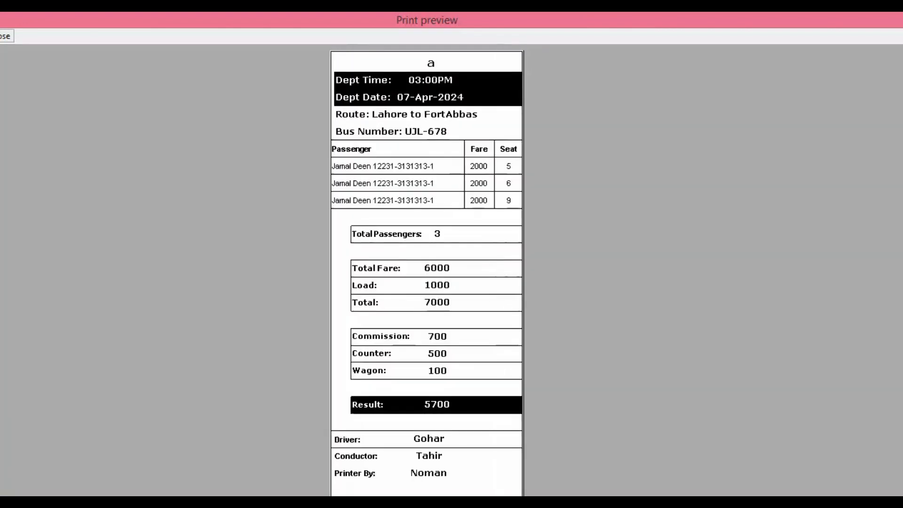
click(7, 36)
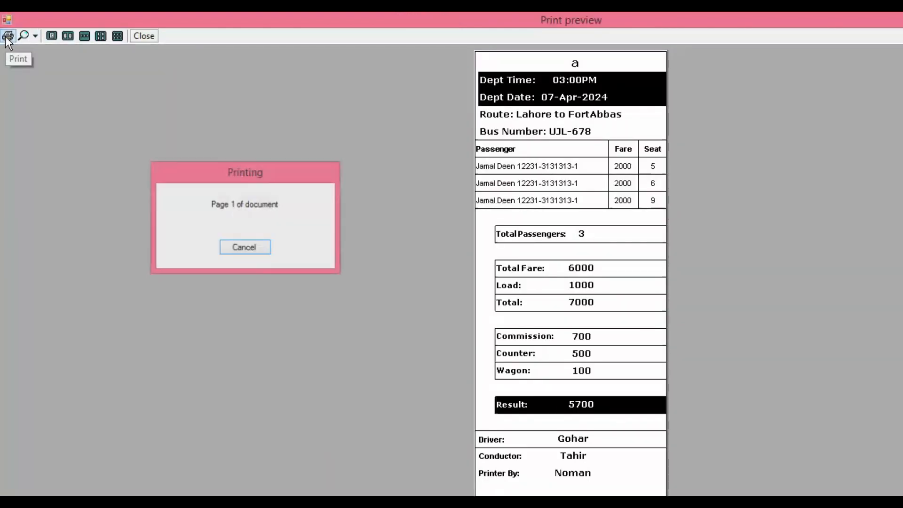